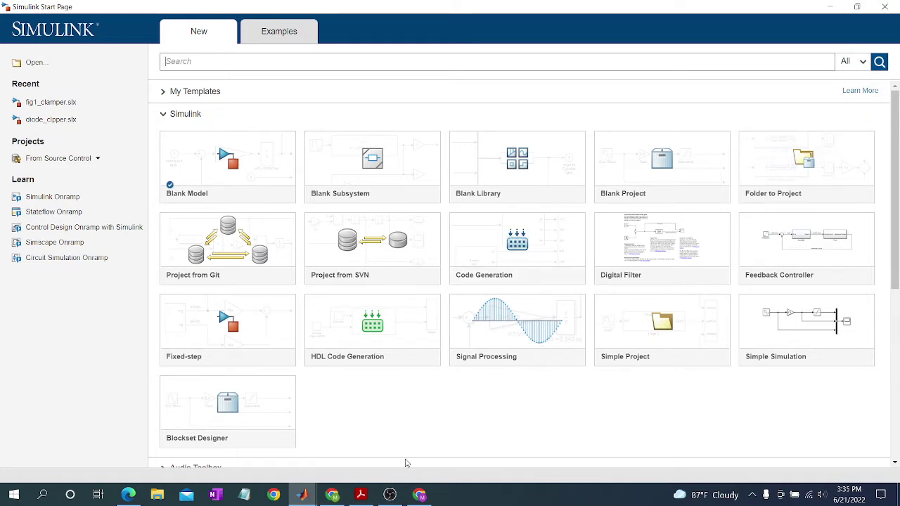
# - Check the reference PDF, then create a Blank Model from the Simulink Start Page
pyautogui.click(365, 498)
pyautogui.click(370, 501)
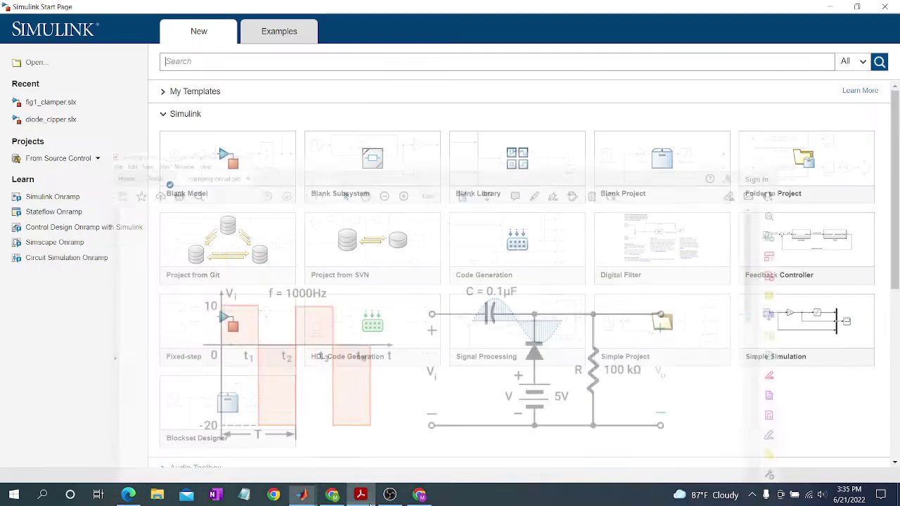
pyautogui.moveTo(215, 179)
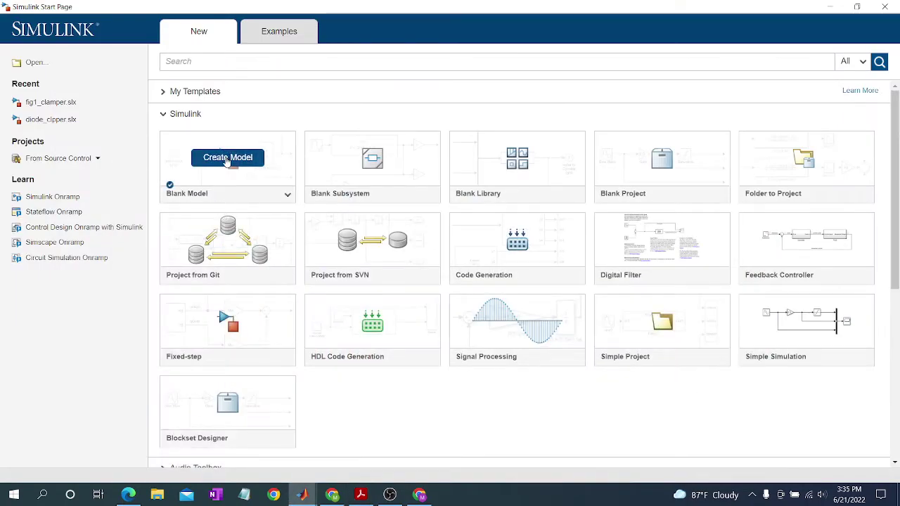
pyautogui.click(225, 163)
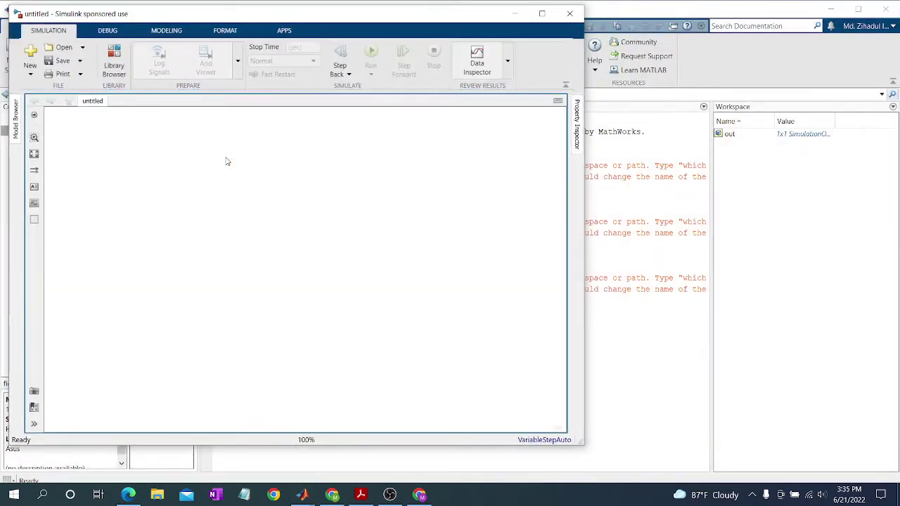
# - Maximize the model window and browse the library to Simscape > Foundation Library > Electrical > Electrical Elements
pyautogui.click(542, 14)
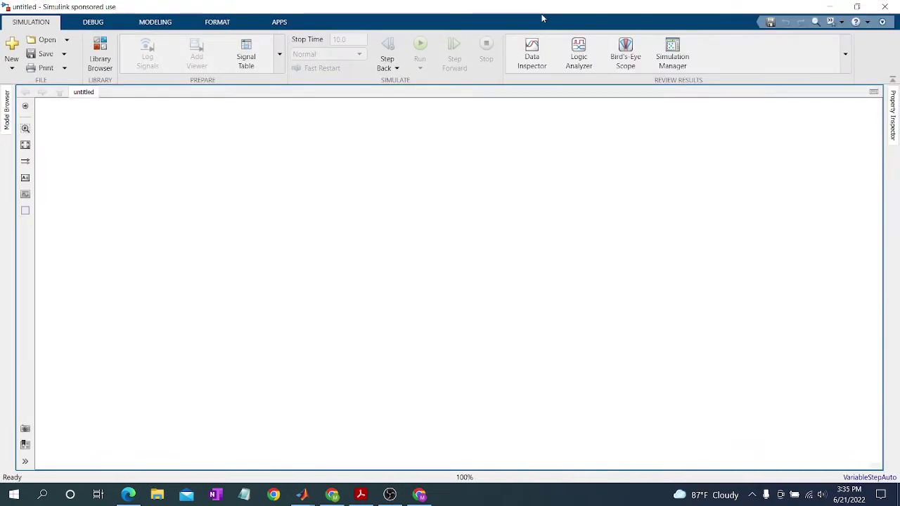
pyautogui.click(370, 495)
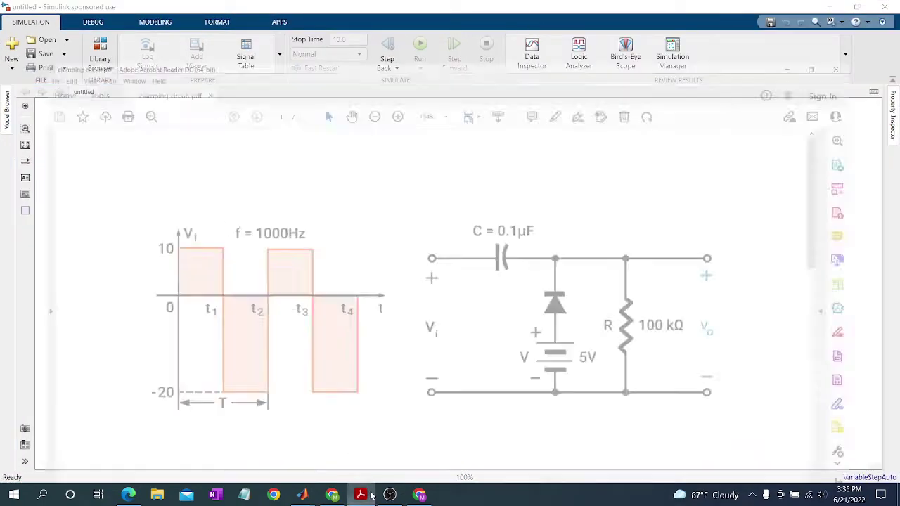
pyautogui.click(371, 494)
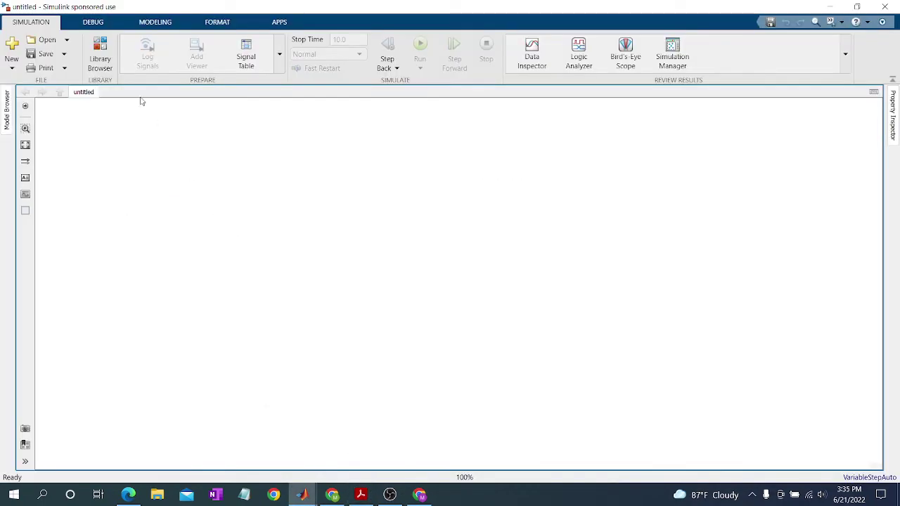
pyautogui.click(102, 56)
pyautogui.moveTo(529, 297); pyautogui.dragTo(529, 251)
pyautogui.click(430, 223)
pyautogui.click(418, 213)
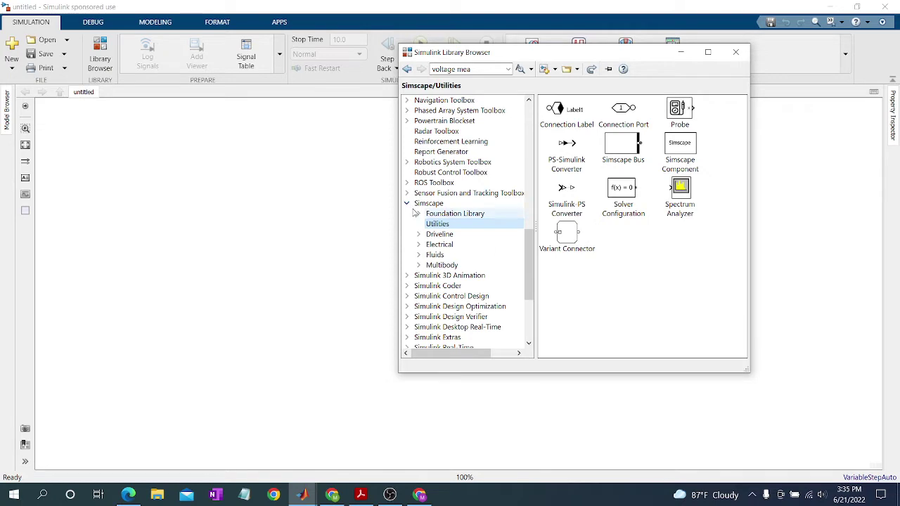
pyautogui.click(408, 205)
pyautogui.click(409, 205)
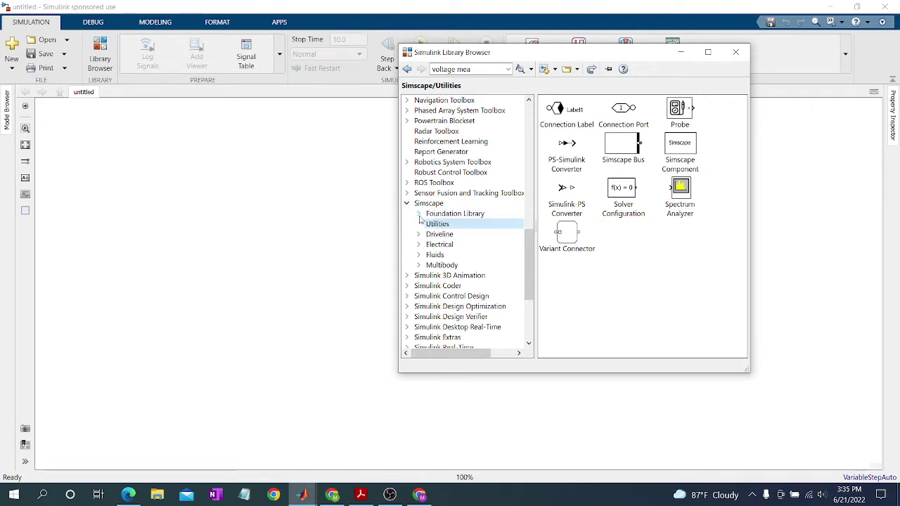
pyautogui.click(418, 213)
pyautogui.click(429, 223)
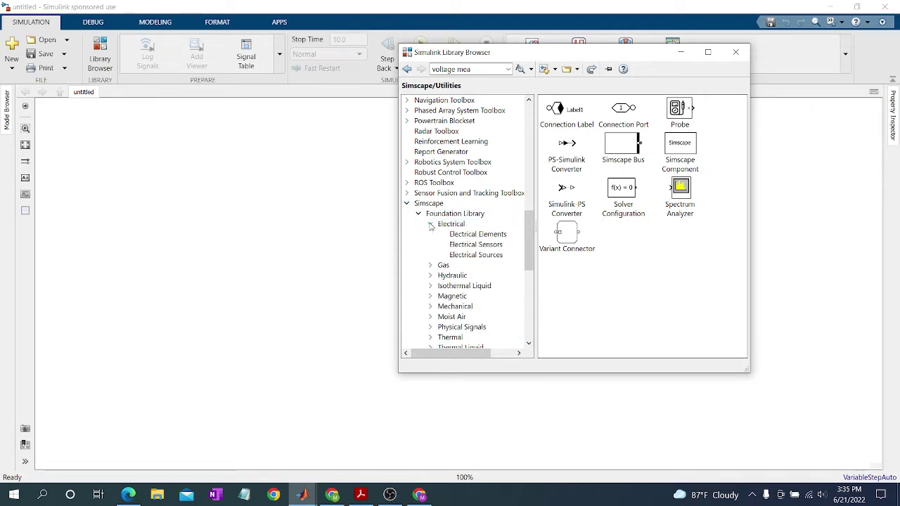
pyautogui.click(474, 235)
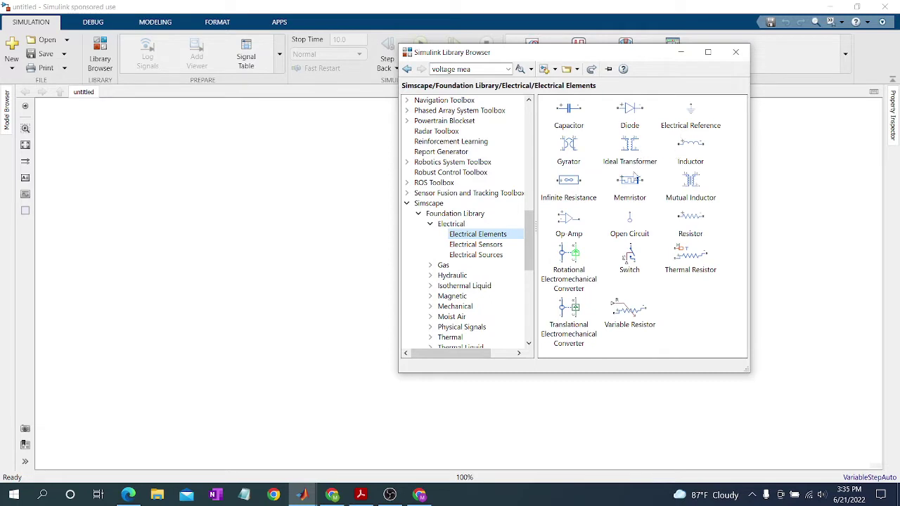
# - Place a Capacitor block on the canvas and reposition it, then glance at the reference PDF
pyautogui.moveTo(571, 113); pyautogui.dragTo(223, 188)
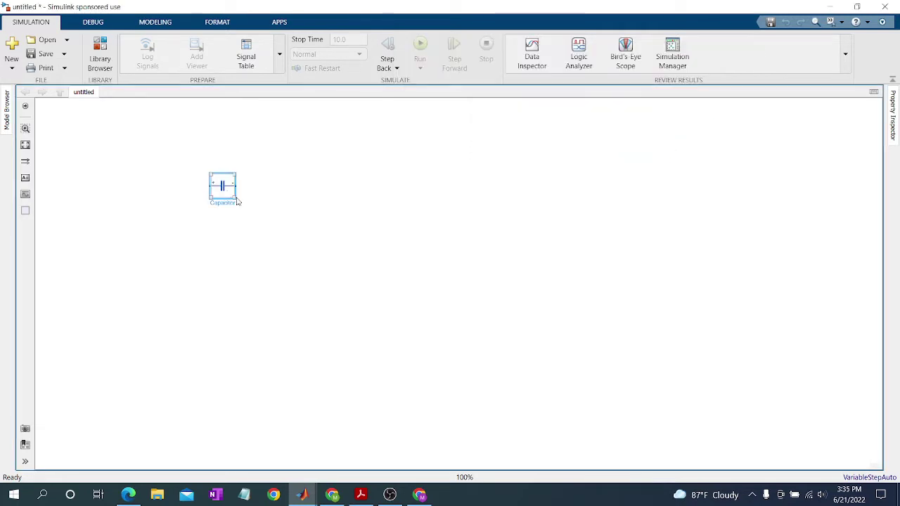
pyautogui.scroll(5, 291, 249)
pyautogui.moveTo(169, 135); pyautogui.dragTo(193, 187)
pyautogui.scroll(3, 181, 181)
pyautogui.scroll(-2, 182, 183)
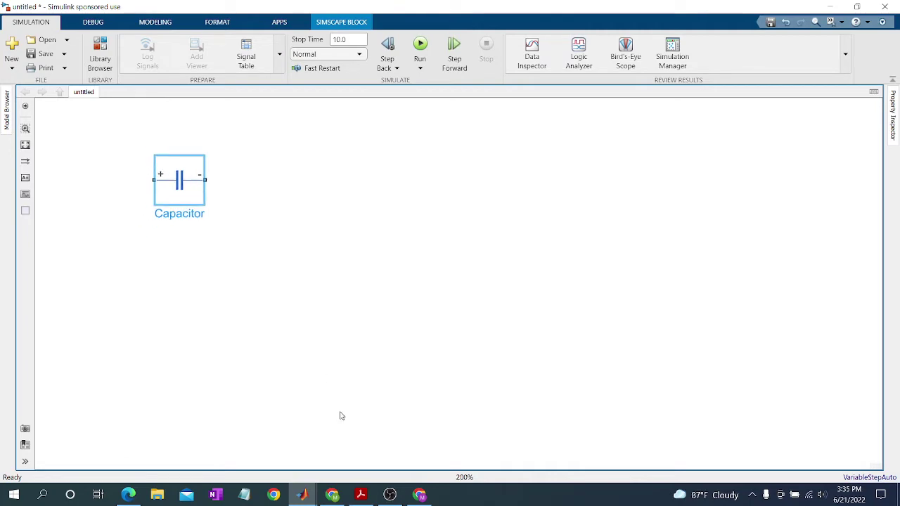
pyautogui.hotkey('alt', 'Tab')
pyautogui.hotkey('alt', 'Tab')
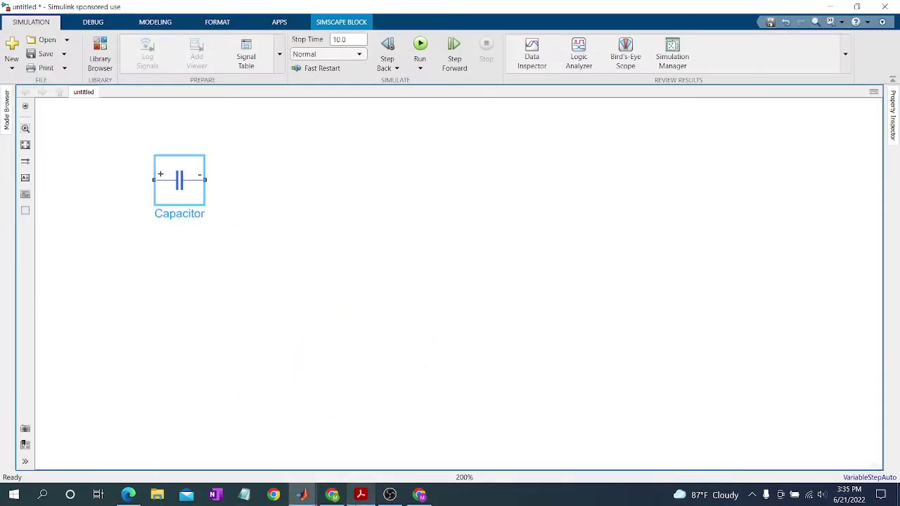
# - Place a Diode right of the capacitor and rotate it to stand vertically
pyautogui.click(100, 55)
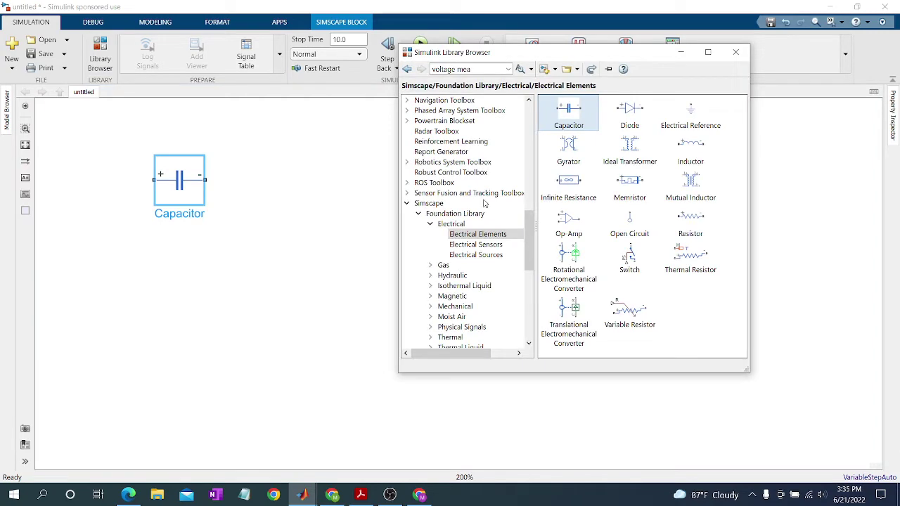
pyautogui.moveTo(630, 116); pyautogui.dragTo(293, 181)
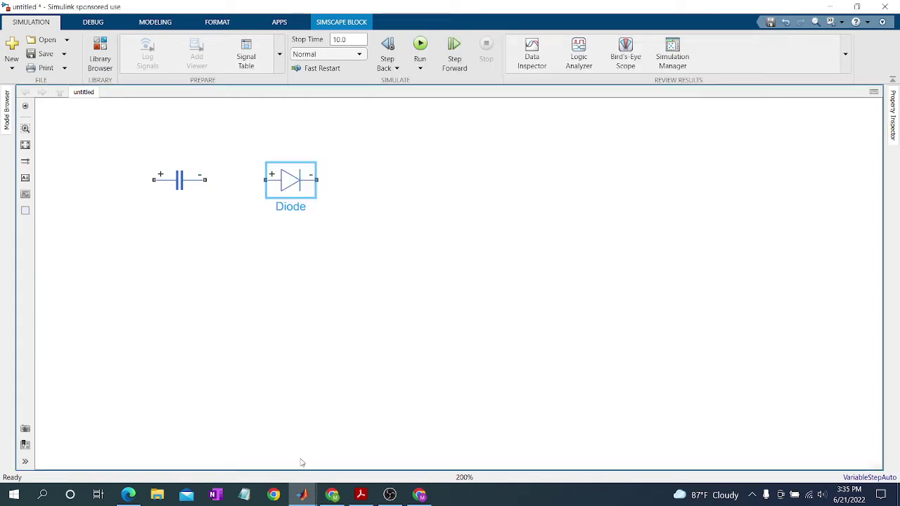
pyautogui.click(362, 495)
pyautogui.click(302, 495)
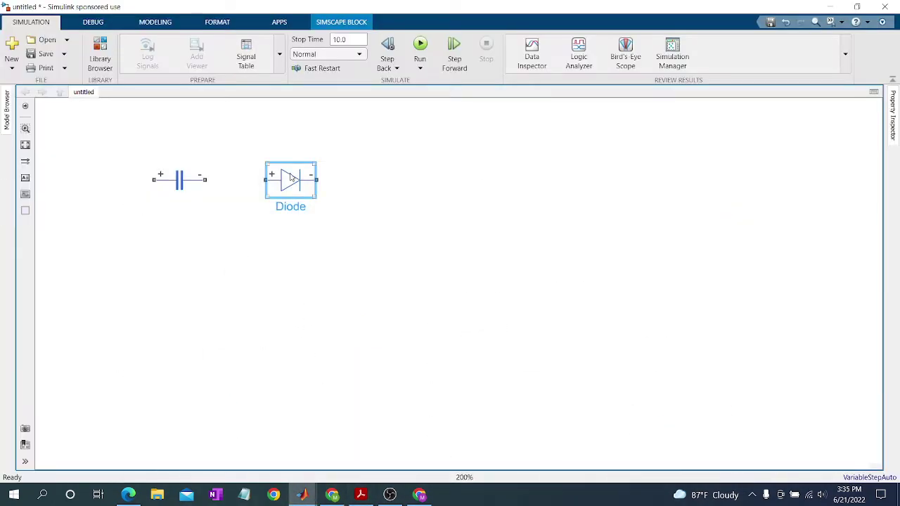
pyautogui.hotkey('ctrl', 'r')
pyautogui.hotkey('ctrl', 'r')
pyautogui.hotkey('ctrl', 'r')
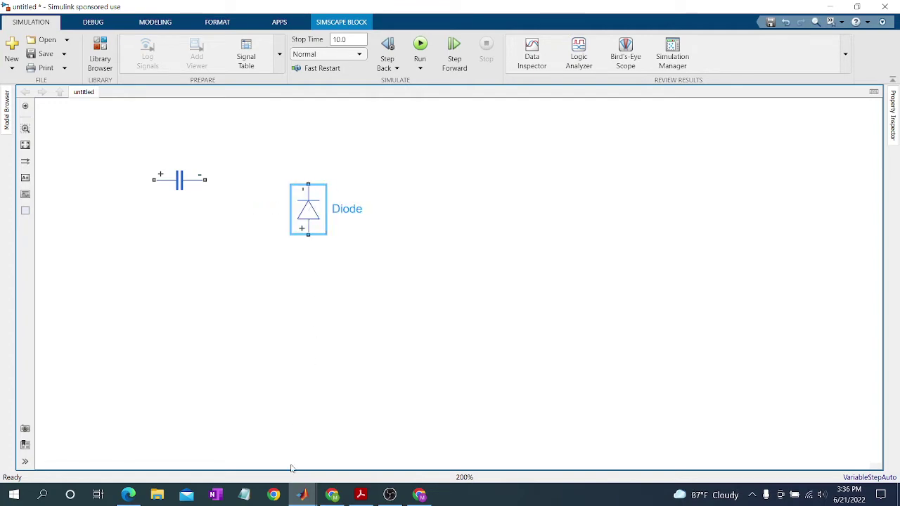
# - Show the Electrical Sources blocks in the Library Browser
pyautogui.click(361, 495)
pyautogui.click(302, 495)
pyautogui.click(99, 51)
pyautogui.click(482, 257)
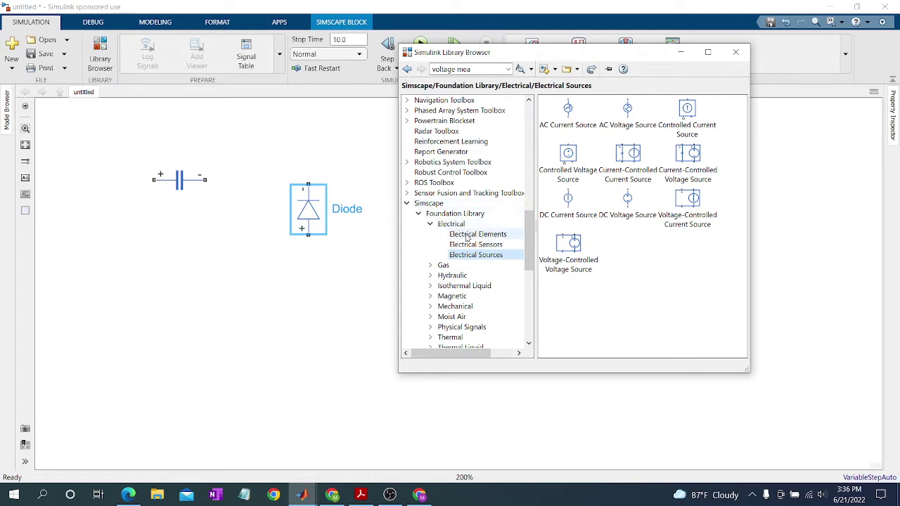
# - Place a DC Voltage Source directly under the diode
pyautogui.moveTo(630, 203); pyautogui.dragTo(316, 293)
pyautogui.click(361, 496)
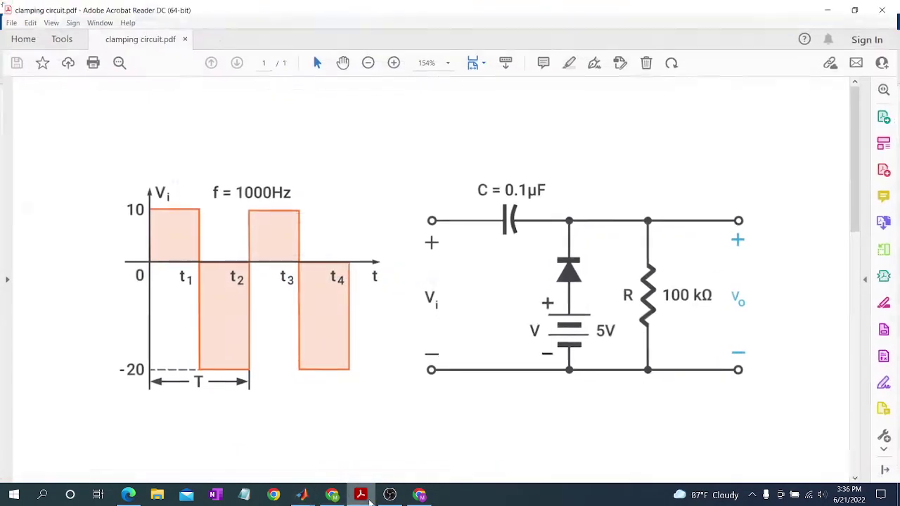
pyautogui.click(361, 496)
pyautogui.moveTo(315, 281); pyautogui.dragTo(310, 281)
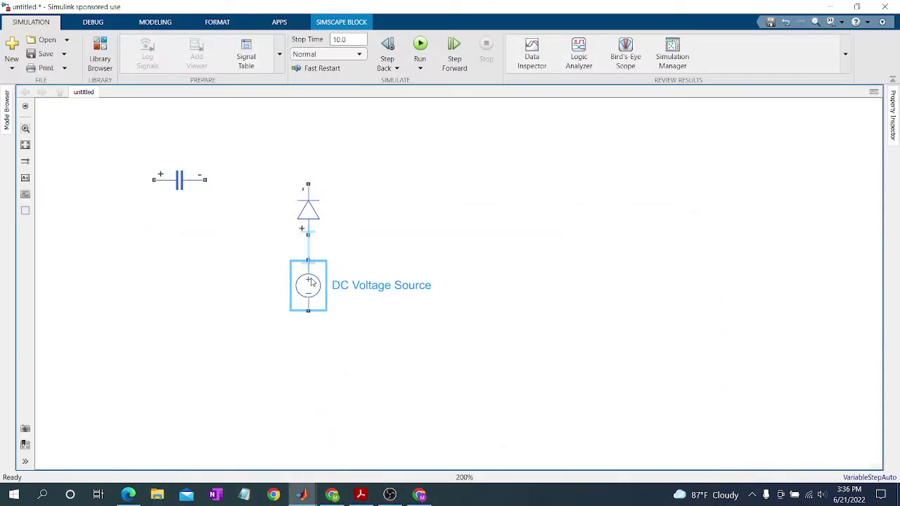
pyautogui.click(362, 496)
pyautogui.click(362, 496)
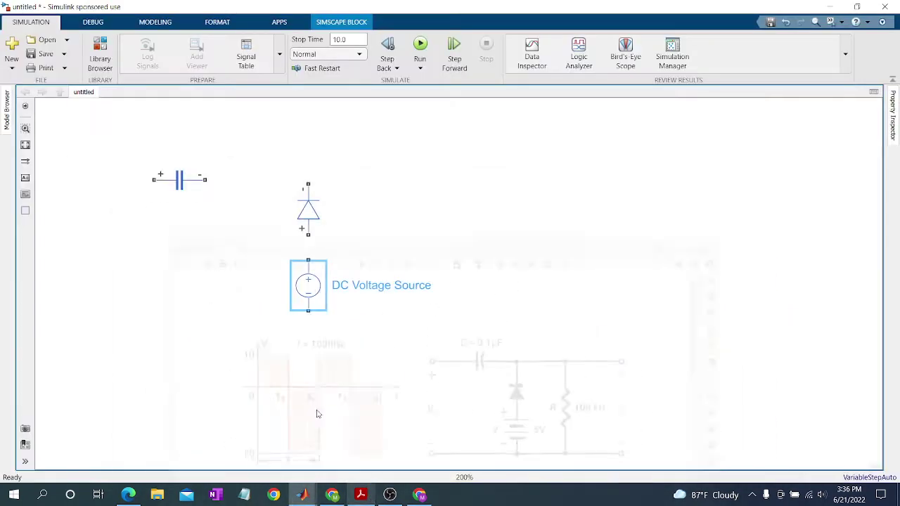
# - Add an upright Resistor beside the diode, shifted down and right, then view the reference PDF
pyautogui.click(100, 58)
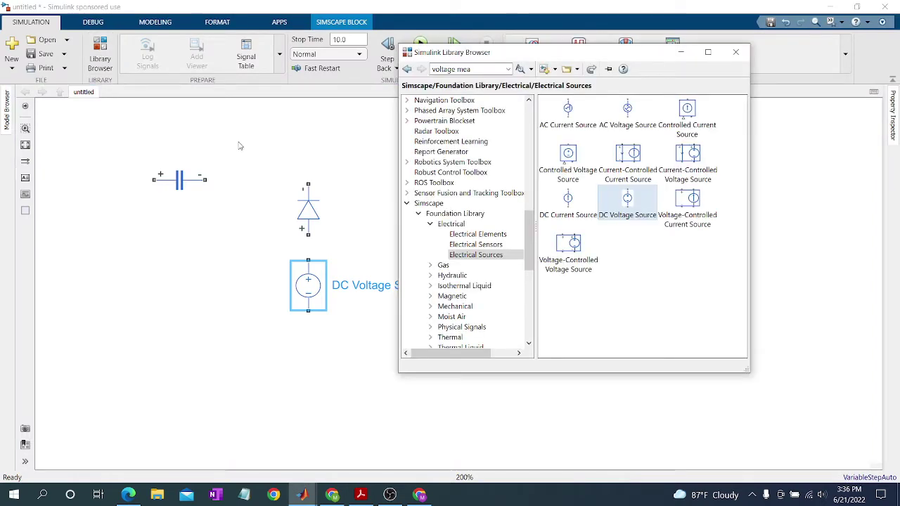
pyautogui.click(490, 235)
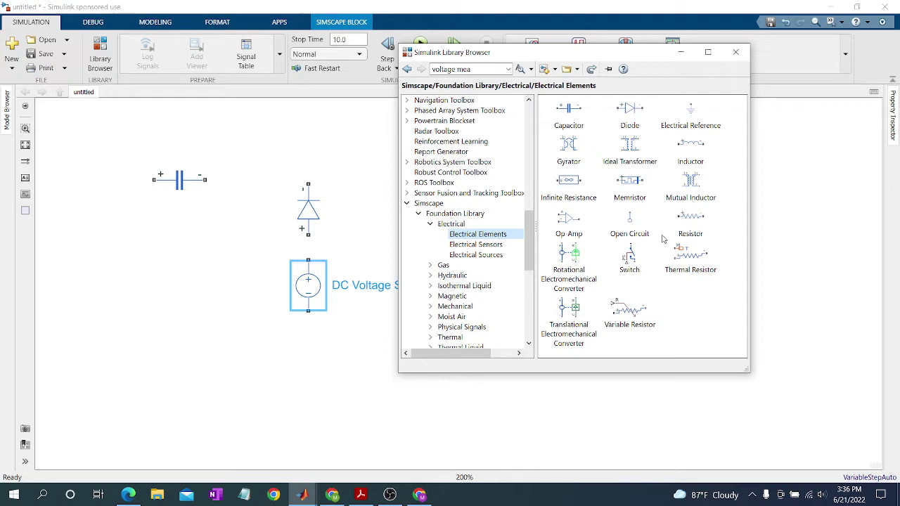
pyautogui.moveTo(691, 225); pyautogui.dragTo(379, 218)
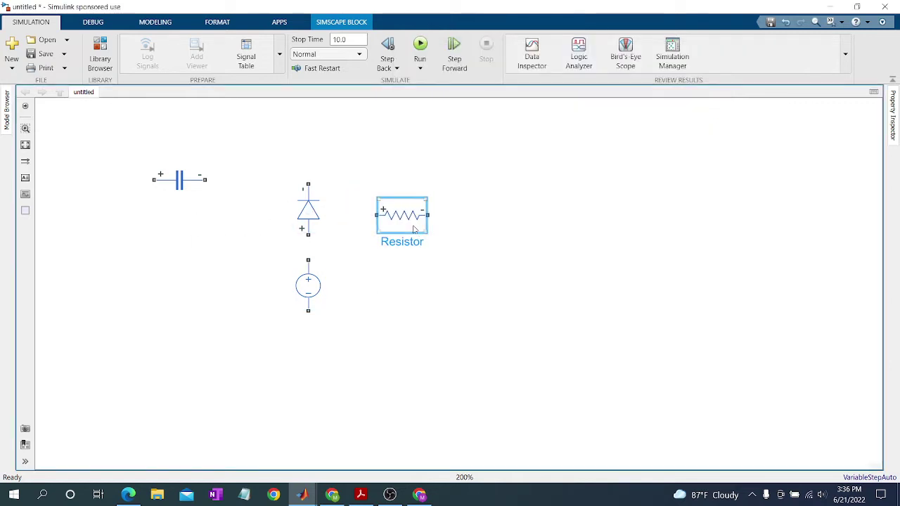
pyautogui.hotkey('ctrl', 'r')
pyautogui.moveTo(415, 233); pyautogui.dragTo(423, 252)
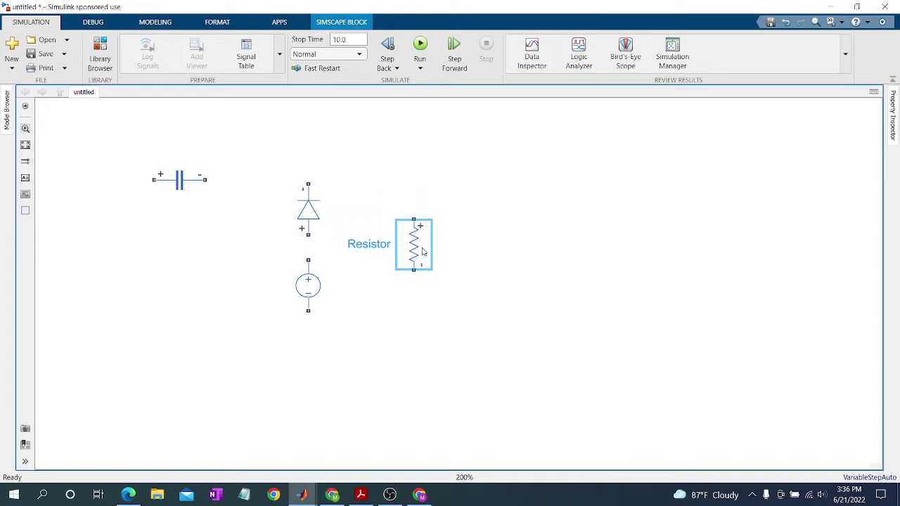
pyautogui.click(361, 495)
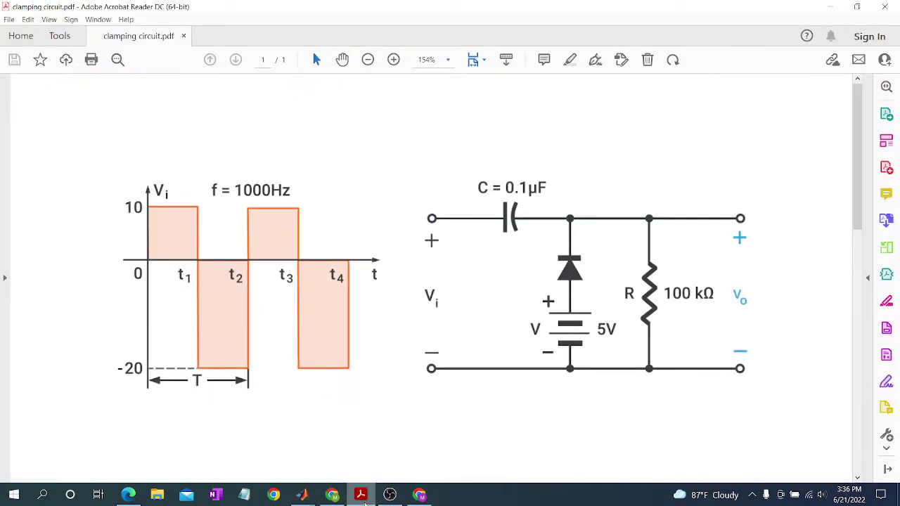
# - Nudge the capacitor right and wire capacitor, diode, resistor and DC source into a closed loop
pyautogui.click(361, 494)
pyautogui.click(360, 495)
pyautogui.click(361, 495)
pyautogui.moveTo(187, 183); pyautogui.dragTo(308, 182)
pyautogui.moveTo(308, 260); pyautogui.dragTo(308, 236)
pyautogui.moveTo(412, 215); pyautogui.dragTo(308, 183)
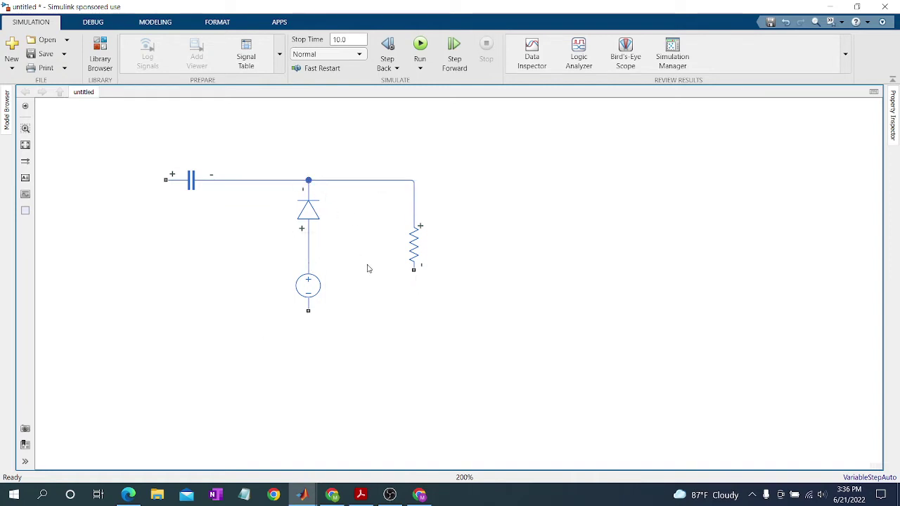
pyautogui.moveTo(414, 272); pyautogui.dragTo(307, 310)
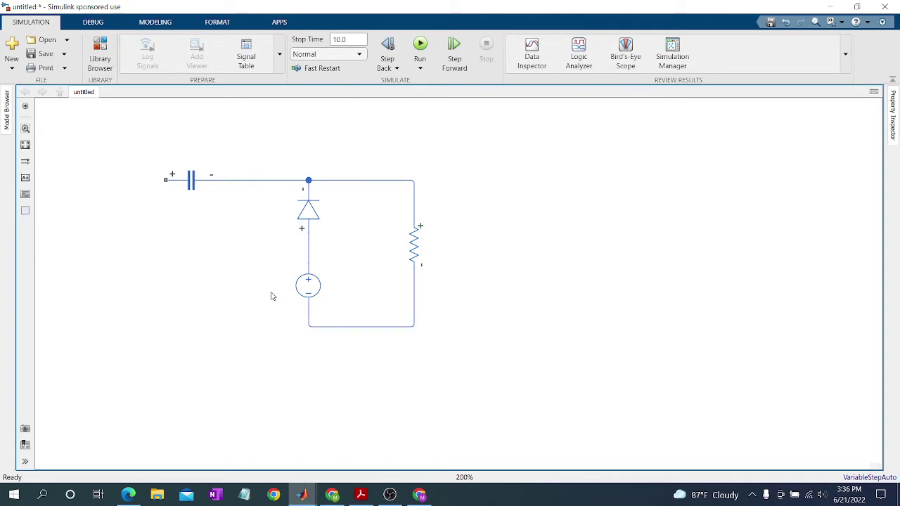
pyautogui.doubleClick(190, 169)
# - Set the capacitor's Capacitance to .1 uF
pyautogui.doubleClick(384, 203)
pyautogui.write('.1')
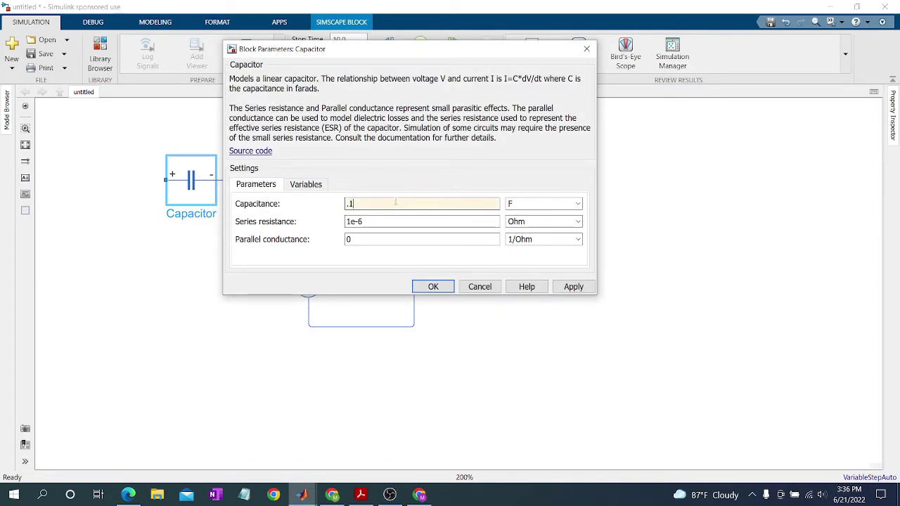
pyautogui.click(577, 204)
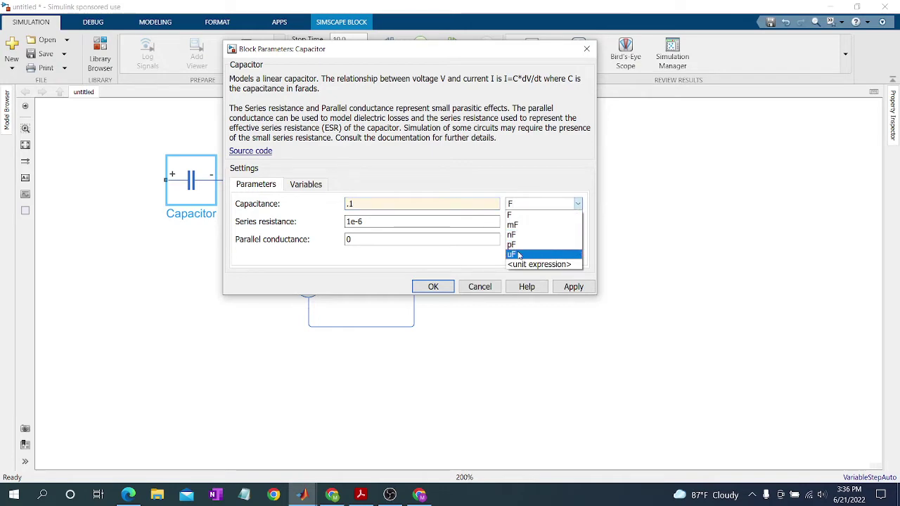
pyautogui.click(518, 254)
pyautogui.click(433, 286)
# - Set the DC voltage source's constant voltage to 5
pyautogui.click(308, 275)
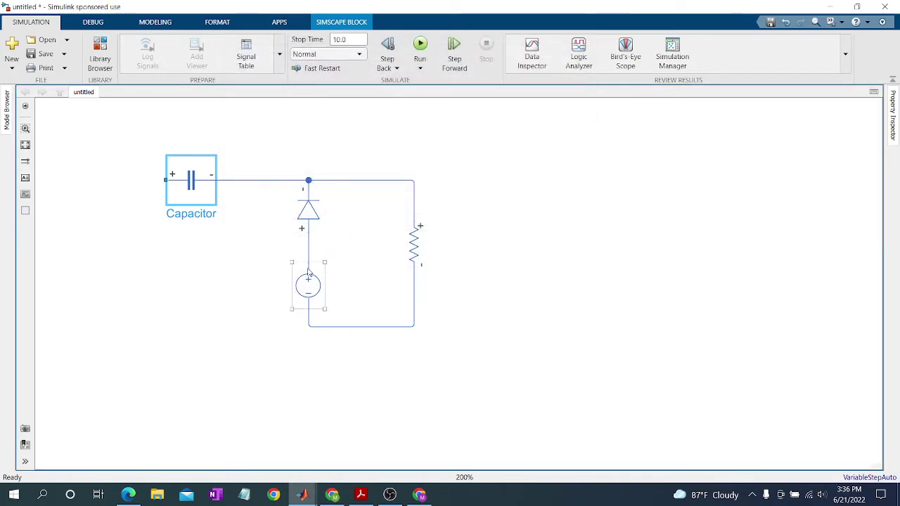
pyautogui.doubleClick(308, 276)
pyautogui.doubleClick(485, 311)
pyautogui.write('5')
pyautogui.click(543, 349)
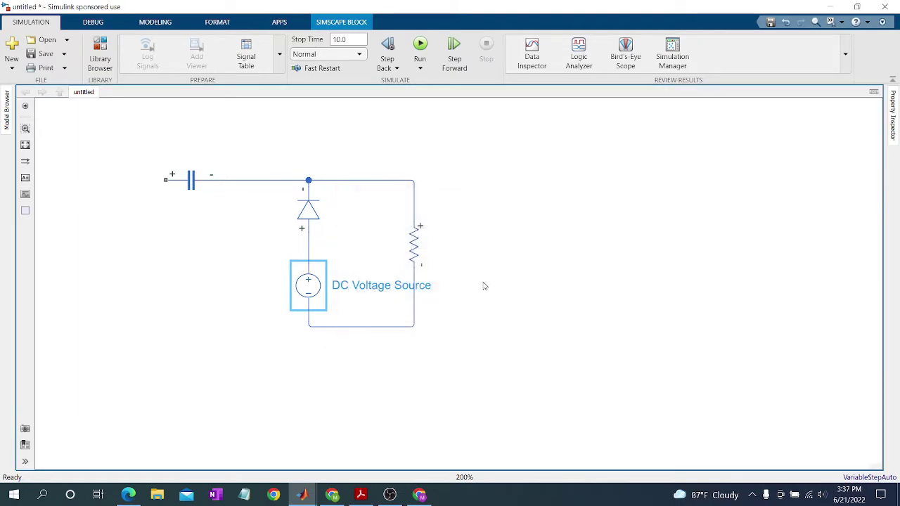
# - Set the resistor's Resistance to 20 MOhm, then pan the diagram and view the reference PDF
pyautogui.doubleClick(420, 251)
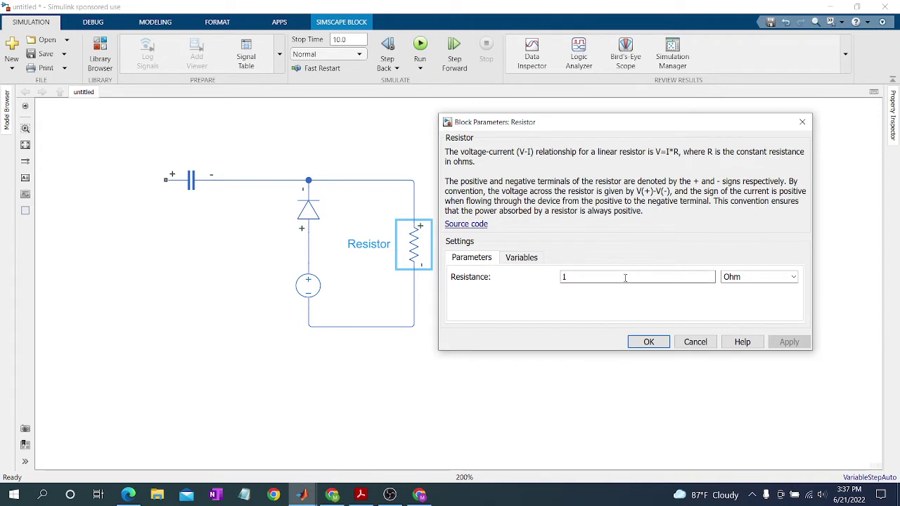
pyautogui.write('20')
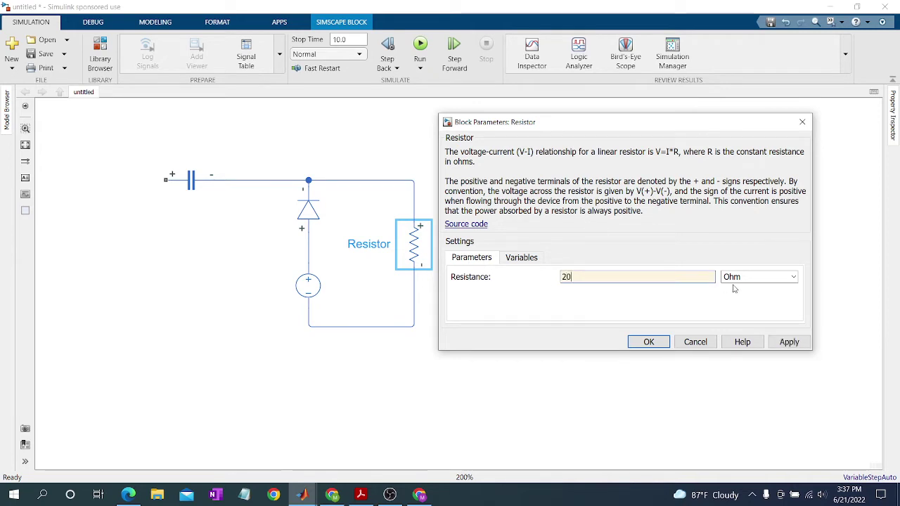
pyautogui.click(786, 277)
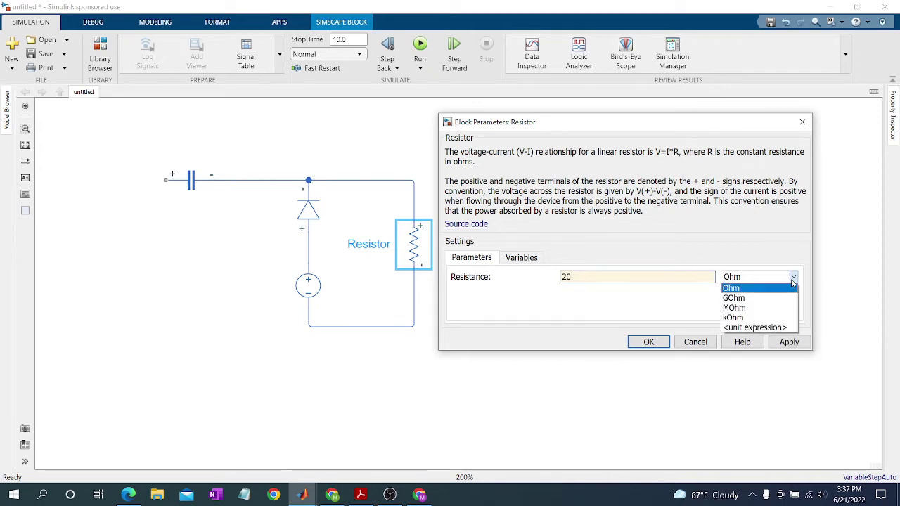
pyautogui.click(734, 307)
pyautogui.click(648, 341)
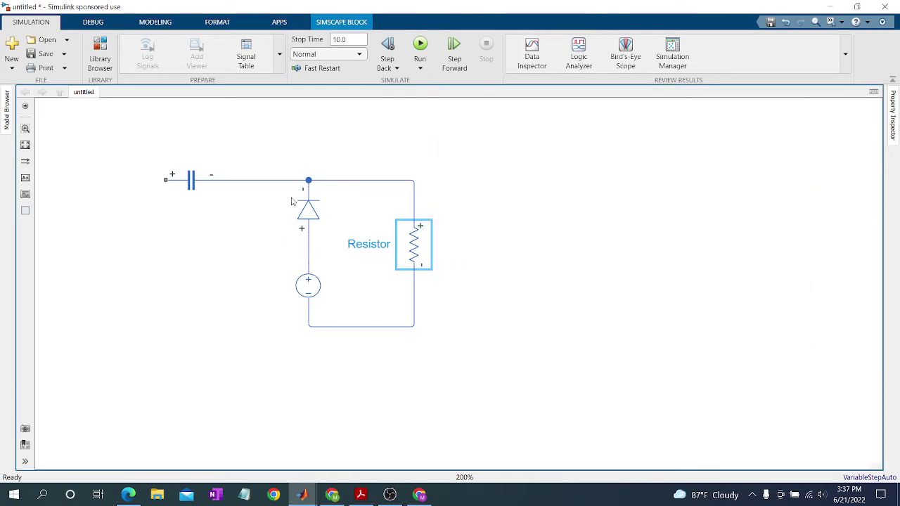
pyautogui.moveTo(130, 246); pyautogui.dragTo(278, 243)
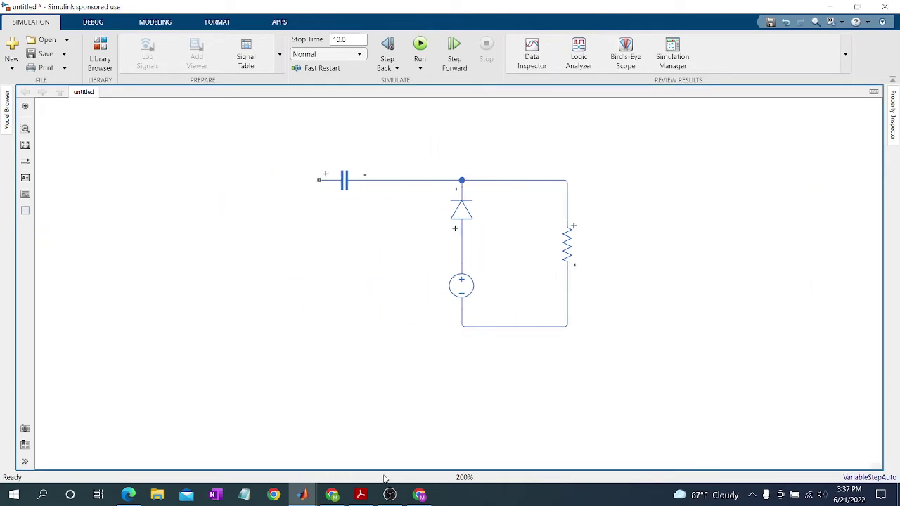
pyautogui.click(371, 494)
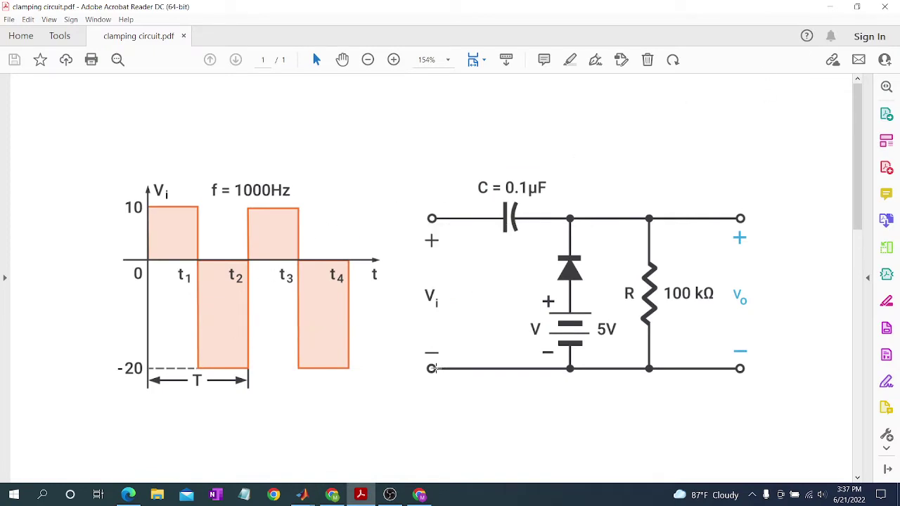
# - Return to Simulink and reopen the Library Browser at the Electrical Elements blocks
pyautogui.hotkey('alt', 'Tab')
pyautogui.click(100, 62)
pyautogui.moveTo(527, 252); pyautogui.dragTo(524, 144)
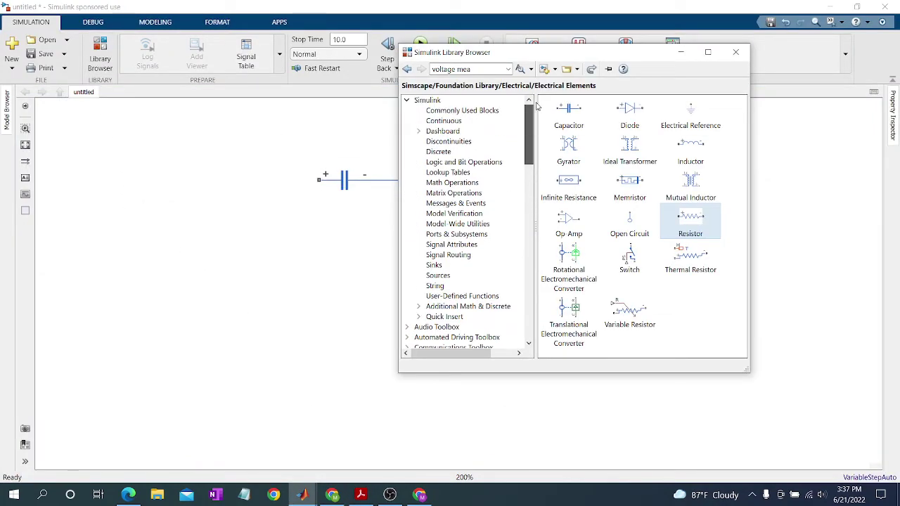
# - Place a Signal Generator from the Simulink Sources library onto the canvas
pyautogui.click(453, 246)
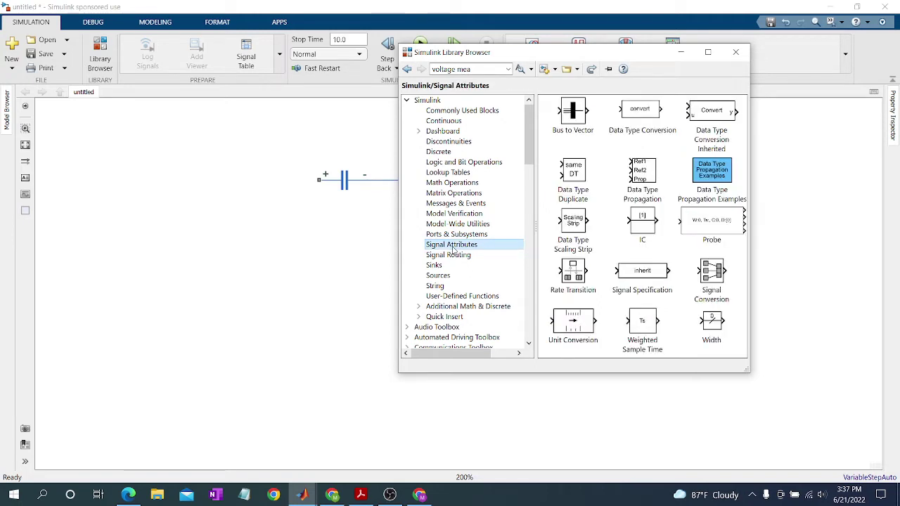
pyautogui.click(438, 274)
pyautogui.scroll(-3, 589, 232)
pyautogui.scroll(-2, 589, 233)
pyautogui.scroll(-2, 591, 234)
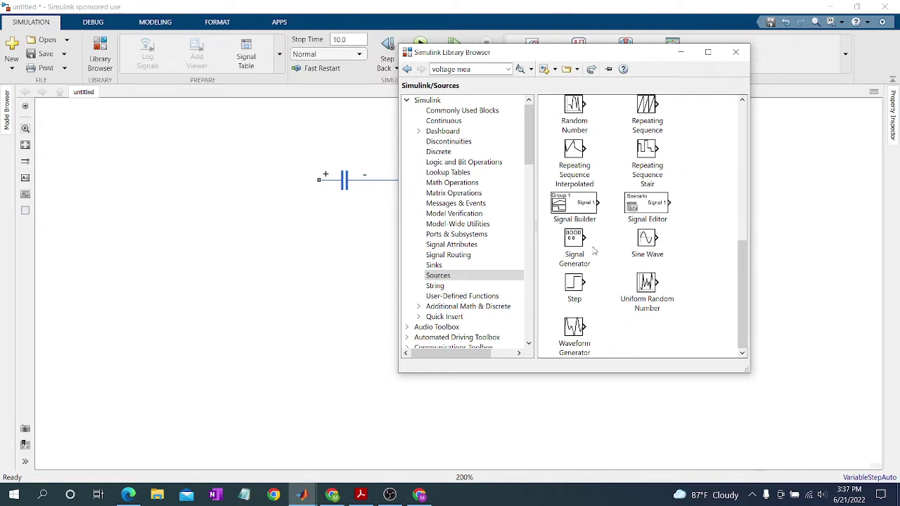
pyautogui.moveTo(581, 261); pyautogui.dragTo(126, 225)
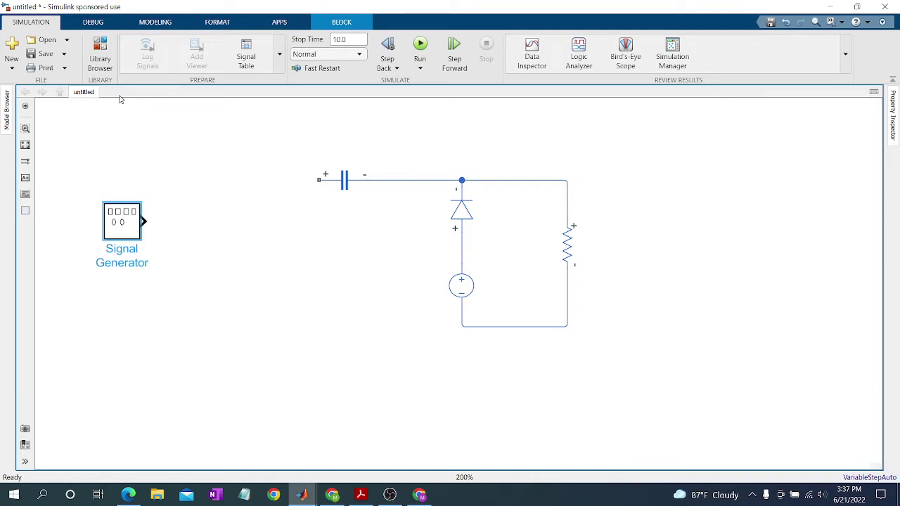
# - Add a Controlled Voltage Source from Electrical Sources and position it near the Signal Generator
pyautogui.click(100, 56)
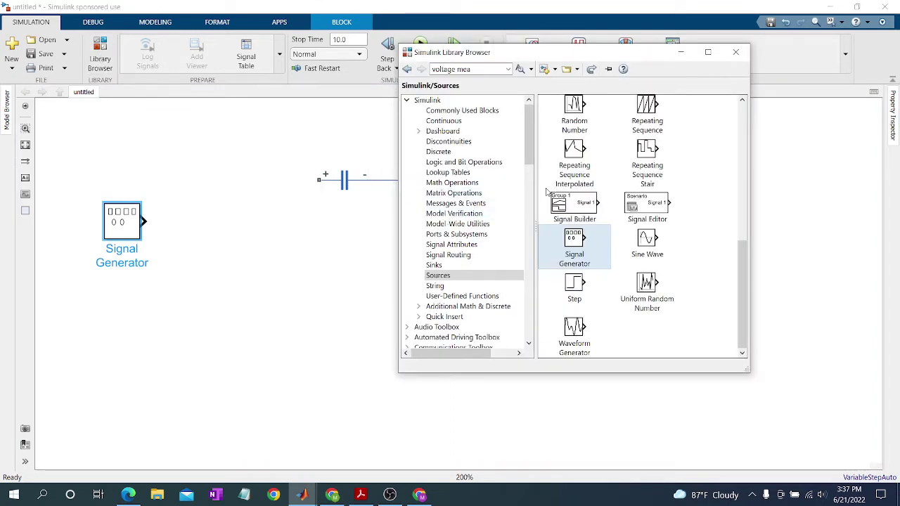
pyautogui.scroll(-15, 492, 169)
pyautogui.click(506, 151)
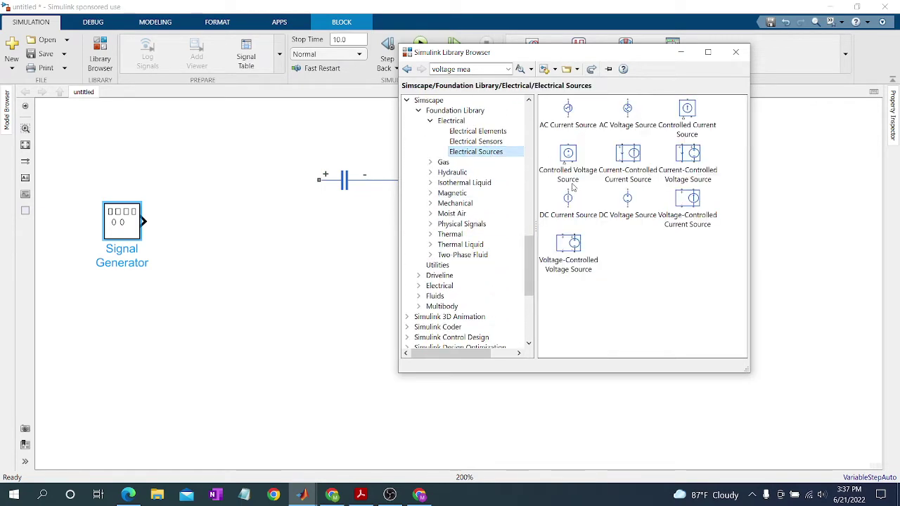
pyautogui.moveTo(573, 168); pyautogui.dragTo(191, 151)
pyautogui.moveTo(145, 214); pyautogui.dragTo(104, 220)
pyautogui.moveTo(187, 152); pyautogui.dragTo(181, 158)
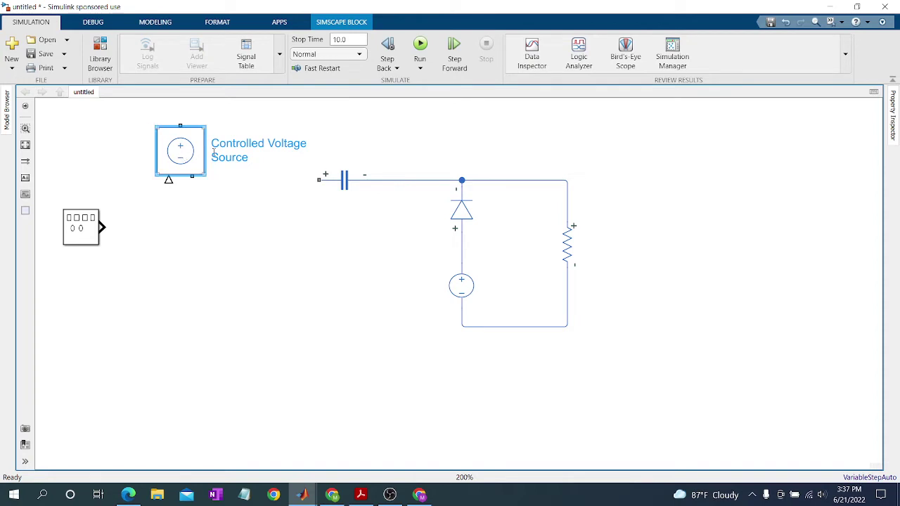
# - Add a Simulink-PS Converter from the Simscape Utilities onto the canvas
pyautogui.click(100, 56)
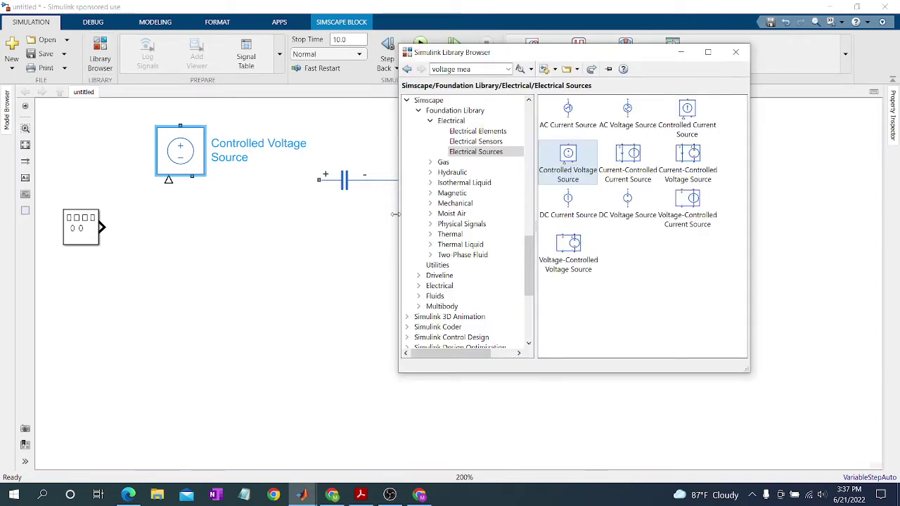
pyautogui.click(441, 265)
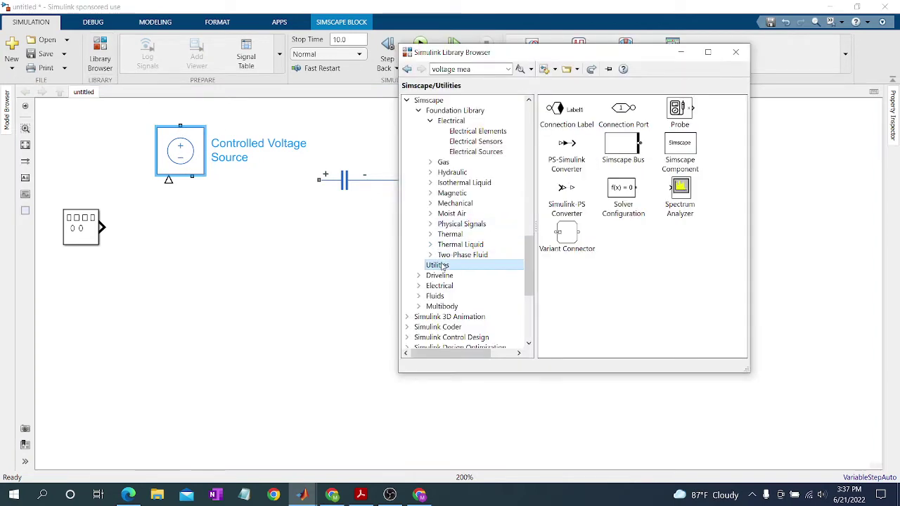
pyautogui.click(575, 204)
pyautogui.moveTo(575, 203); pyautogui.dragTo(276, 145)
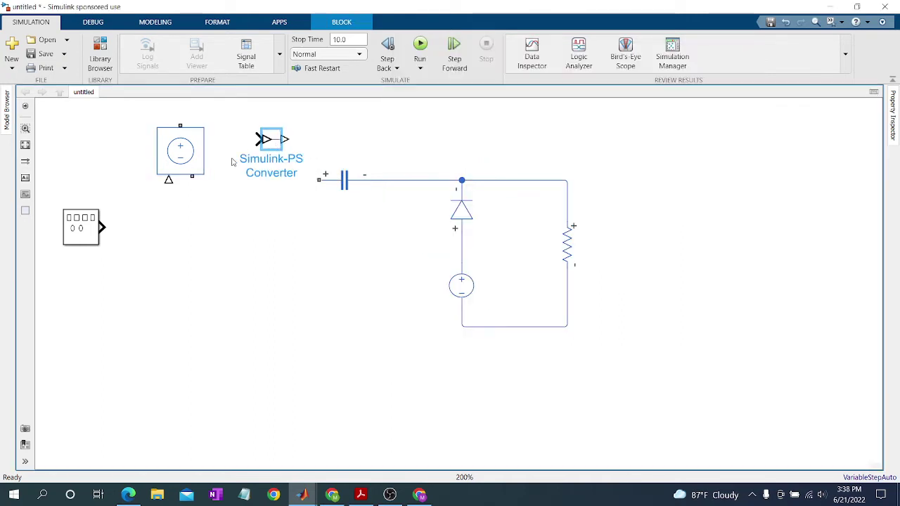
pyautogui.moveTo(169, 181)
pyautogui.mouseDown()
pyautogui.moveTo(187, 197)
pyautogui.moveTo(253, 144)
pyautogui.moveTo(183, 180)
pyautogui.mouseUp()
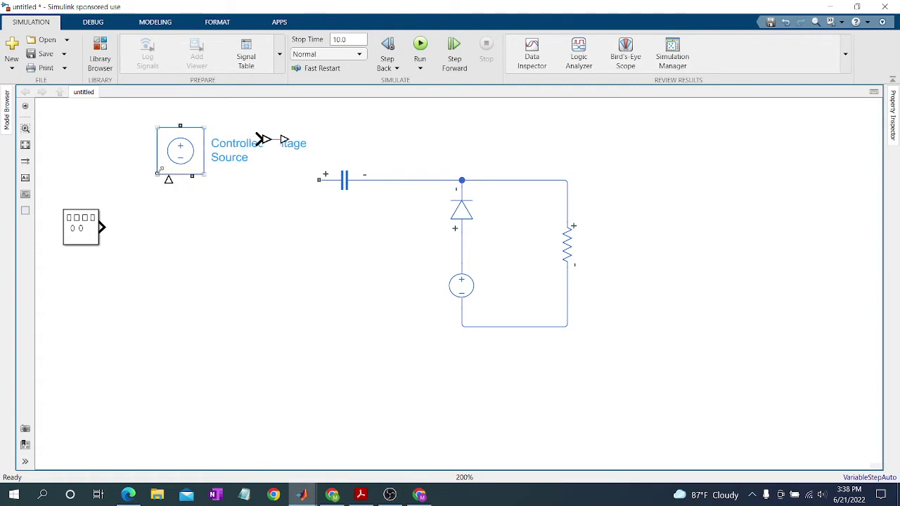
# - Wire Signal Generator to converter to Controlled Voltage Source, joining its lower terminal to the bottom wire
pyautogui.moveTo(171, 161); pyautogui.dragTo(174, 227)
pyautogui.moveTo(102, 226)
pyautogui.mouseDown()
pyautogui.moveTo(152, 268)
pyautogui.moveTo(171, 257)
pyautogui.moveTo(225, 140)
pyautogui.moveTo(254, 140)
pyautogui.mouseUp()
pyautogui.moveTo(186, 225)
pyautogui.mouseDown()
pyautogui.moveTo(215, 225)
pyautogui.moveTo(319, 180)
pyautogui.mouseUp()
pyautogui.moveTo(227, 253); pyautogui.dragTo(461, 325)
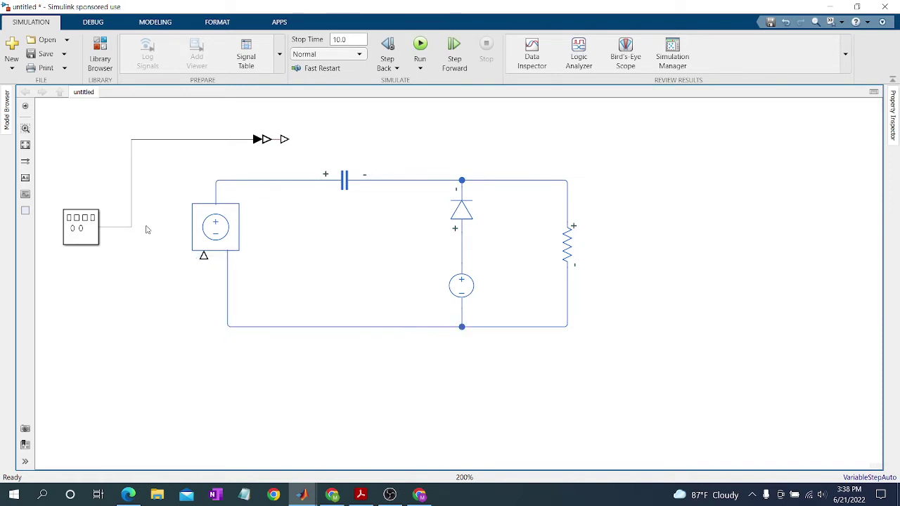
pyautogui.moveTo(203, 258); pyautogui.dragTo(289, 142)
# - Reroute the signal and physical-signal lines so they don't overlap
pyautogui.moveTo(298, 220); pyautogui.dragTo(159, 220)
pyautogui.click(132, 172)
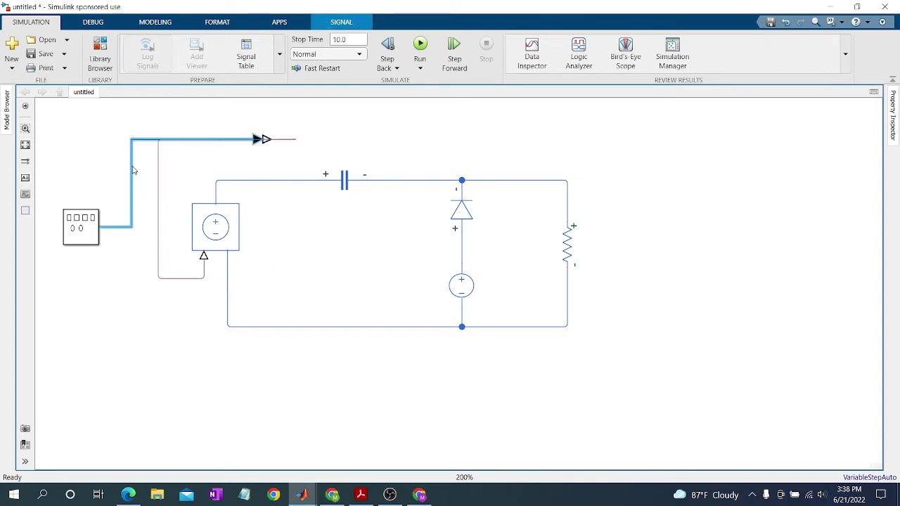
pyautogui.click(331, 150)
pyautogui.moveTo(150, 139); pyautogui.dragTo(151, 118)
pyautogui.click(192, 152)
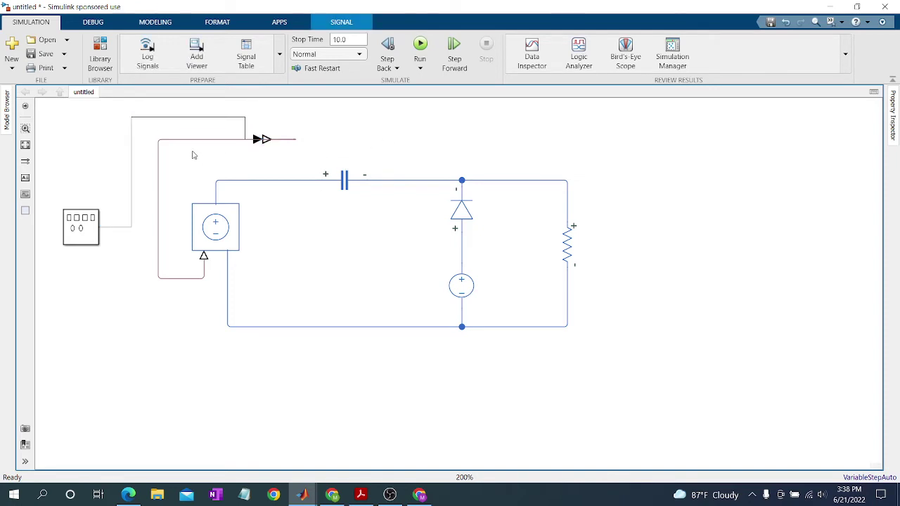
pyautogui.moveTo(197, 142); pyautogui.dragTo(204, 159)
pyautogui.click(357, 140)
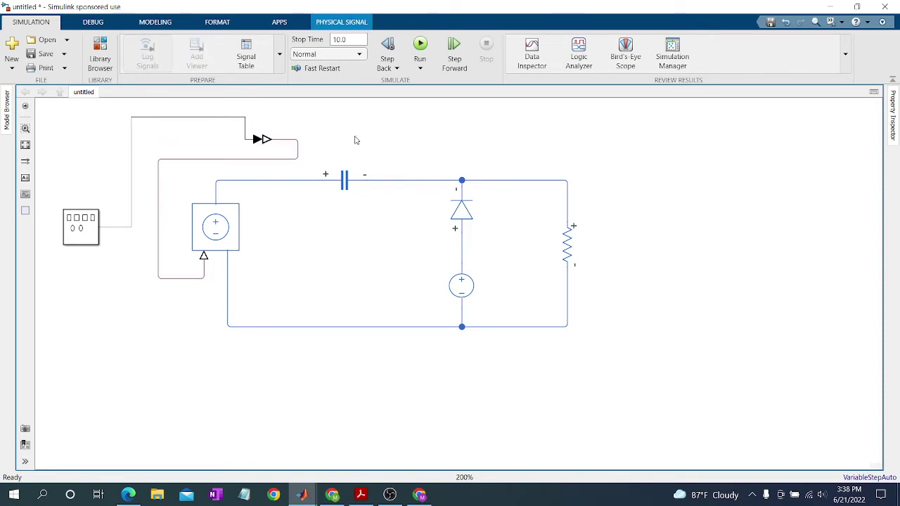
# - Set the Signal Generator to a square wave, amplitude 10, frequency 60 Hertz, then check the PDF
pyautogui.doubleClick(89, 225)
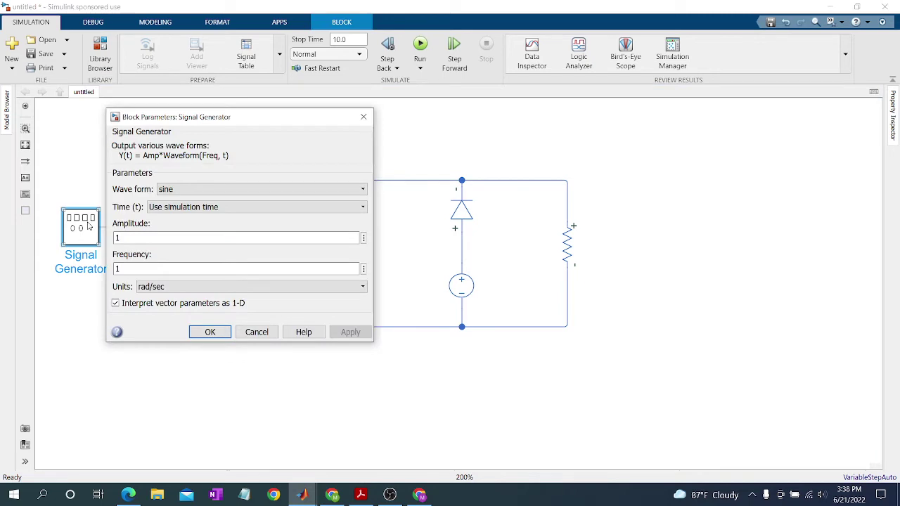
pyautogui.click(204, 189)
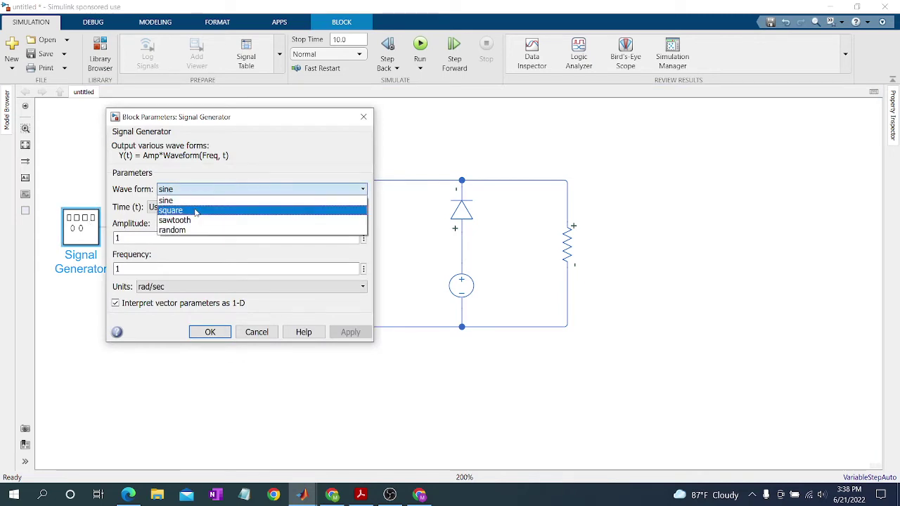
pyautogui.click(172, 211)
pyautogui.doubleClick(144, 239)
pyautogui.write('10')
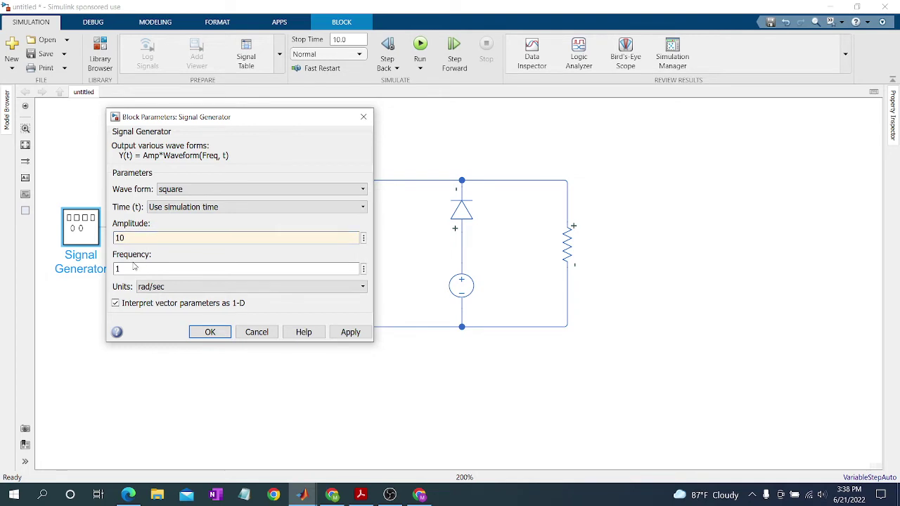
pyautogui.write('60')
pyautogui.click(169, 288)
pyautogui.click(164, 309)
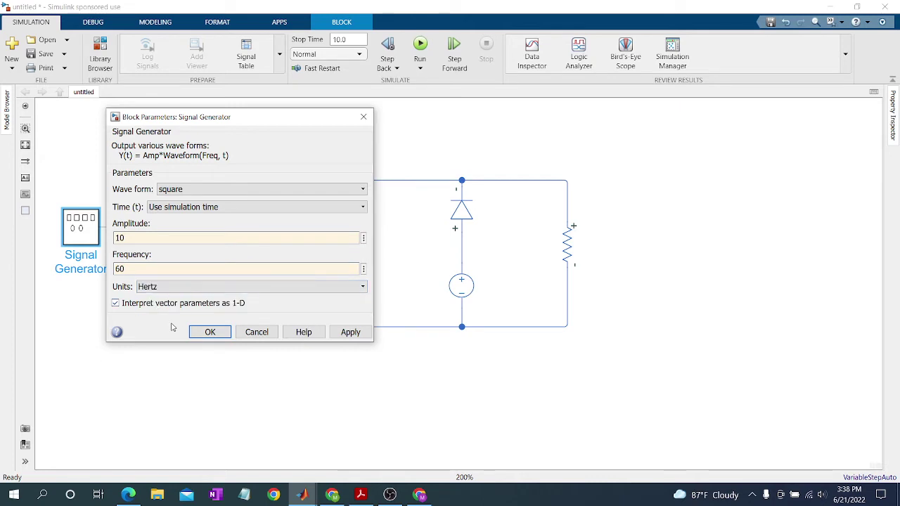
pyautogui.click(208, 333)
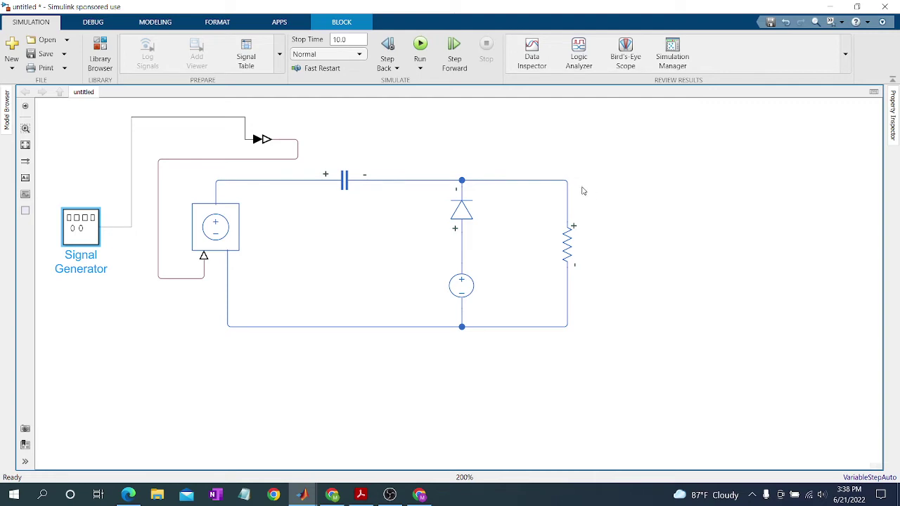
pyautogui.hotkey('alt', 'Tab')
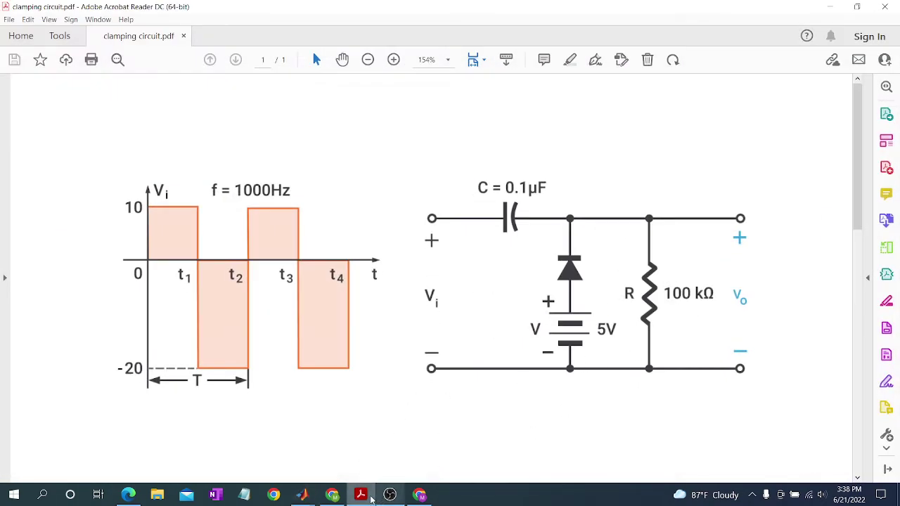
pyautogui.hotkey('alt', 'Tab')
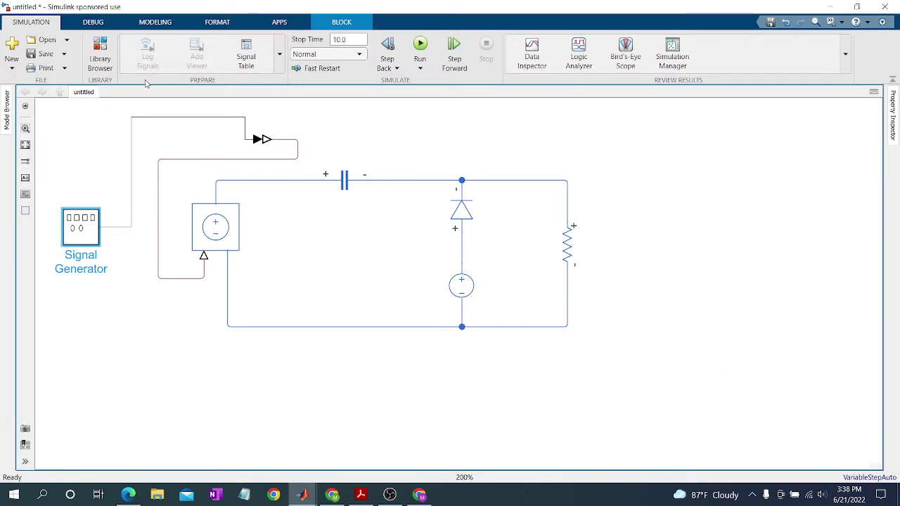
# - Place a Voltage Sensor right of the circuit with a PS-Simulink Converter beside it
pyautogui.click(100, 53)
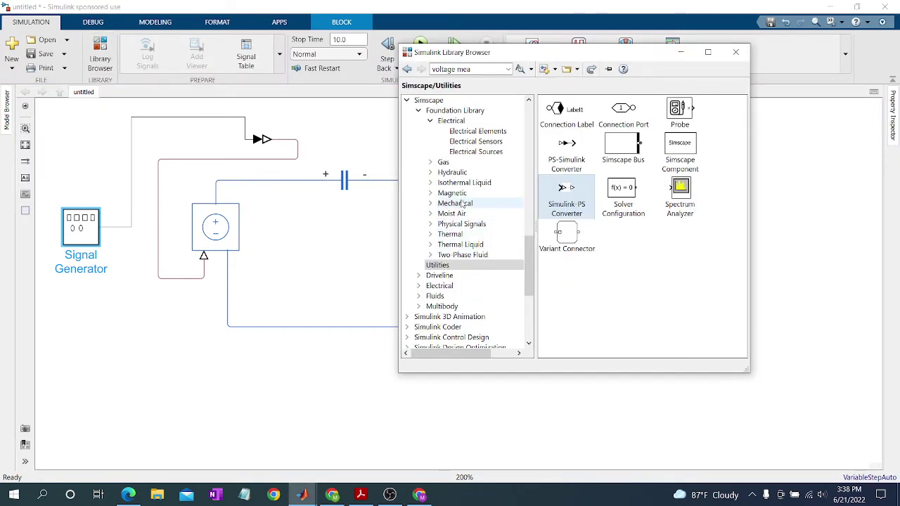
pyautogui.click(475, 142)
pyautogui.moveTo(608, 116); pyautogui.dragTo(707, 180)
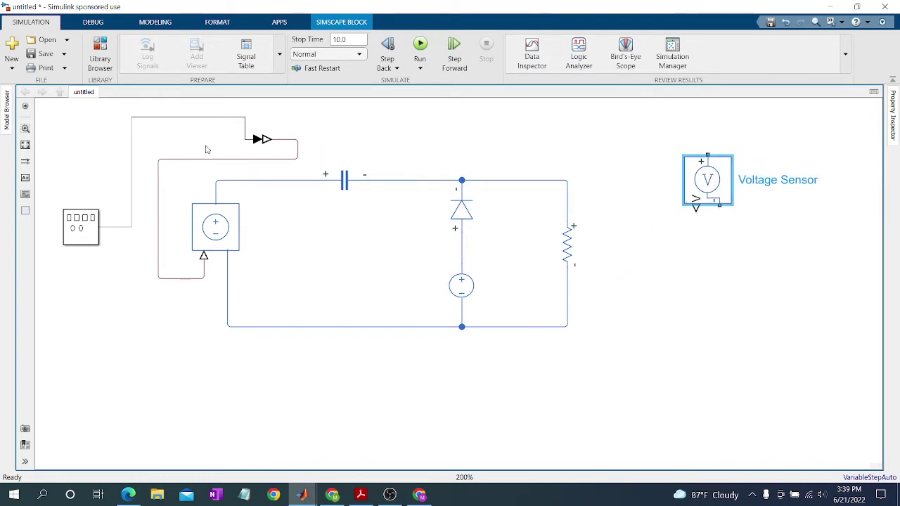
pyautogui.click(100, 53)
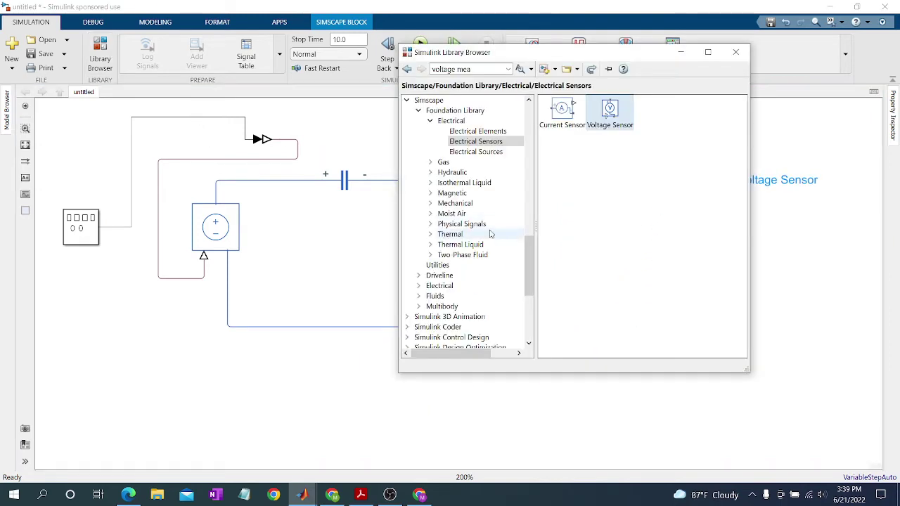
pyautogui.click(441, 265)
pyautogui.moveTo(575, 163); pyautogui.dragTo(809, 153)
pyautogui.moveTo(707, 180); pyautogui.dragTo(667, 180)
pyautogui.moveTo(809, 161); pyautogui.dragTo(794, 173)
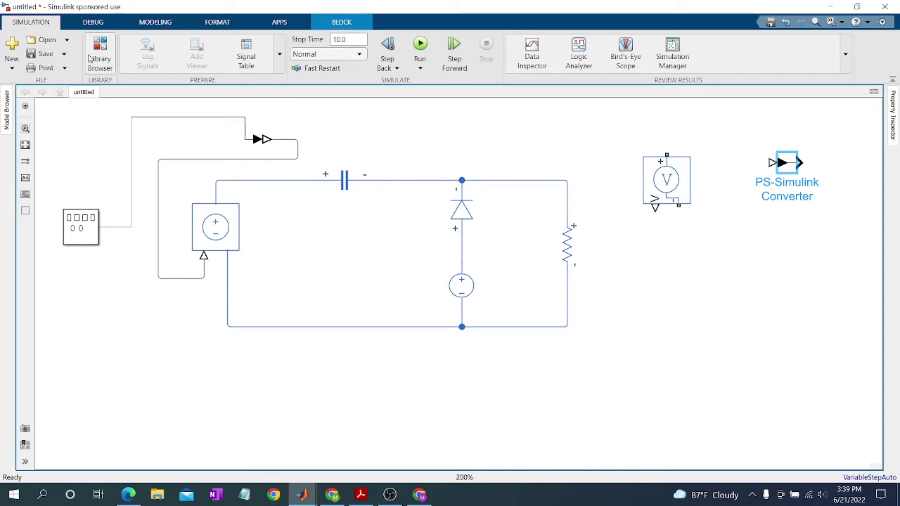
# - Add a Scope from the Sinks library after the converter
pyautogui.click(92, 58)
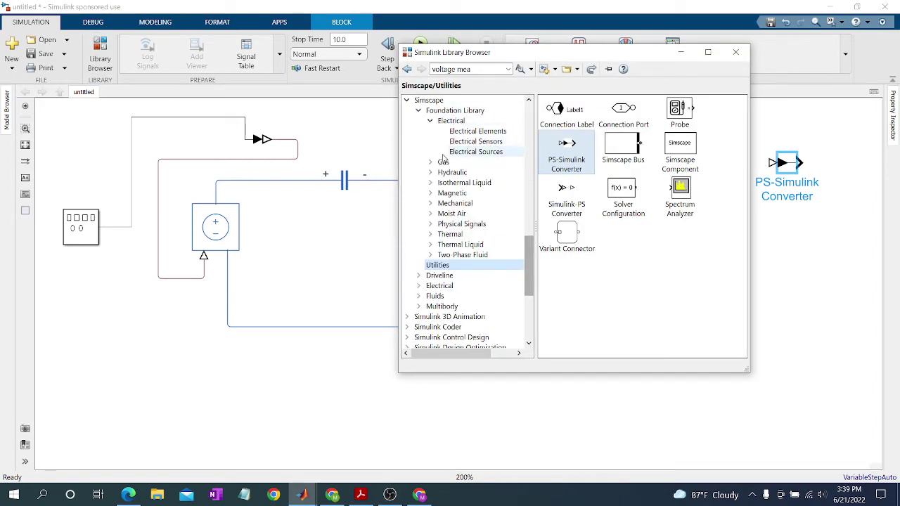
pyautogui.click(531, 164)
pyautogui.moveTo(530, 164); pyautogui.dragTo(531, 109)
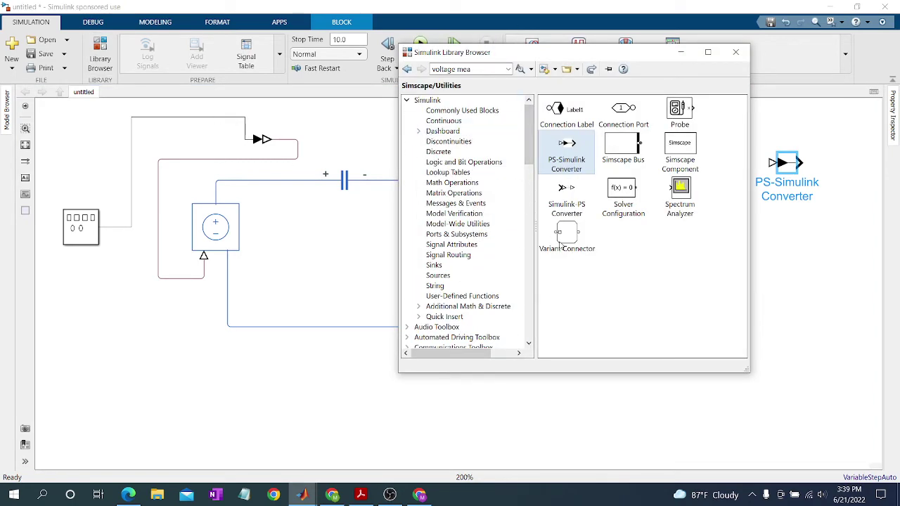
pyautogui.click(434, 265)
pyautogui.moveTo(696, 116); pyautogui.dragTo(825, 192)
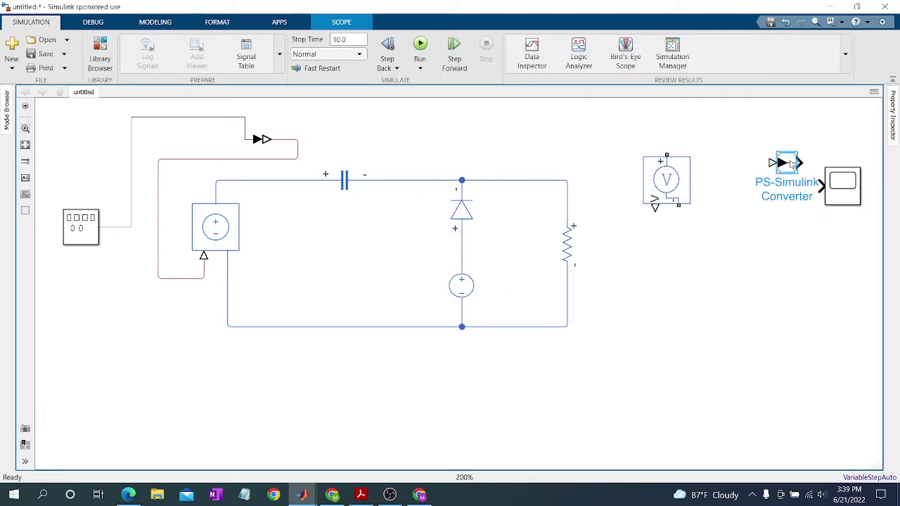
# - Nudge the sensor, converter and scope into line and select all three
pyautogui.moveTo(662, 191); pyautogui.dragTo(661, 209)
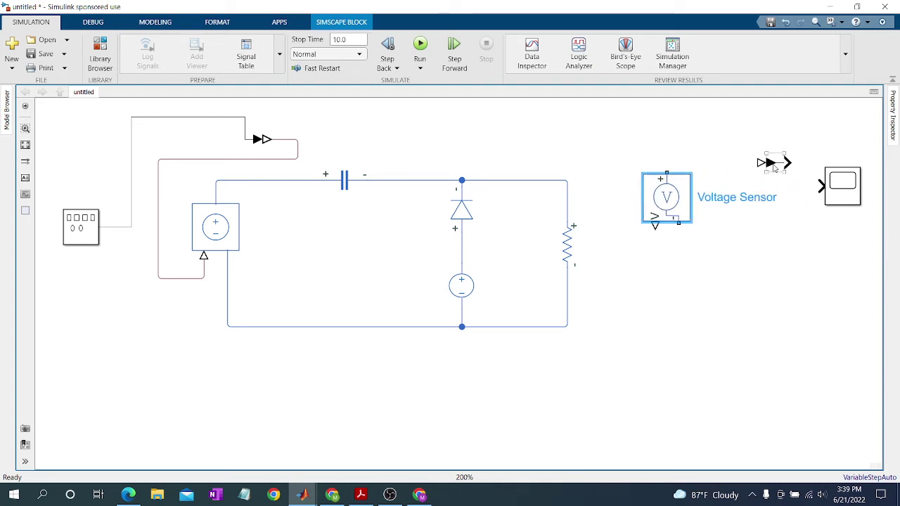
pyautogui.moveTo(773, 167); pyautogui.dragTo(756, 166)
pyautogui.moveTo(843, 187); pyautogui.dragTo(830, 186)
pyautogui.moveTo(575, 132); pyautogui.dragTo(833, 279)
# - Copy and paste the sensor, converter and scope chain
pyautogui.moveTo(542, 151); pyautogui.dragTo(799, 292)
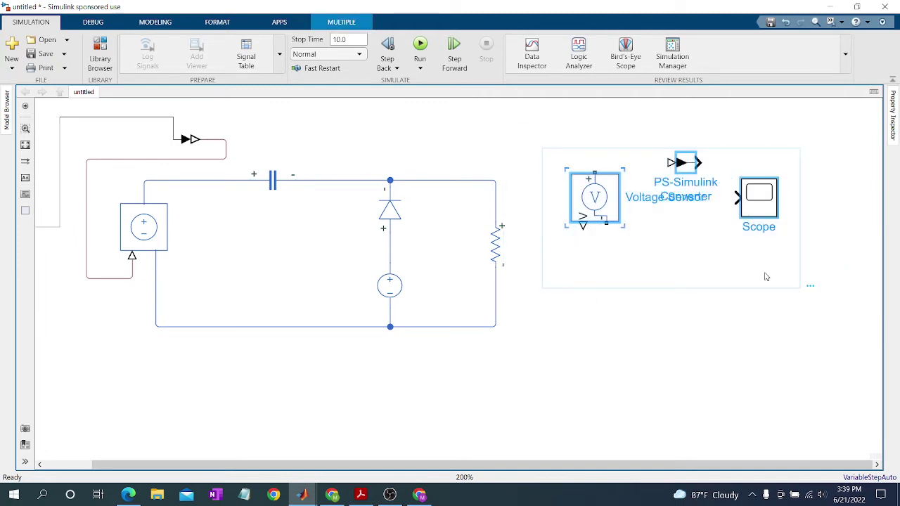
pyautogui.click(83, 387)
pyautogui.hotkey('ctrl', 'v')
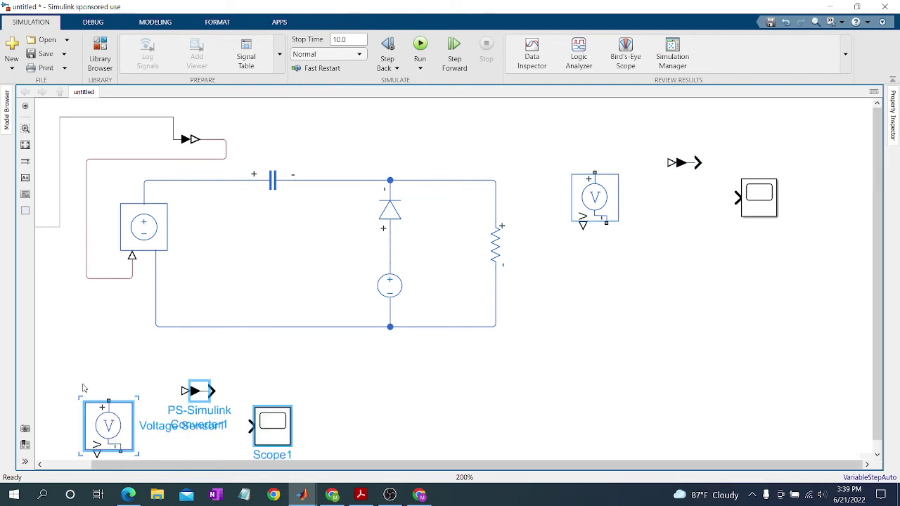
pyautogui.moveTo(130, 357); pyautogui.dragTo(36, 328)
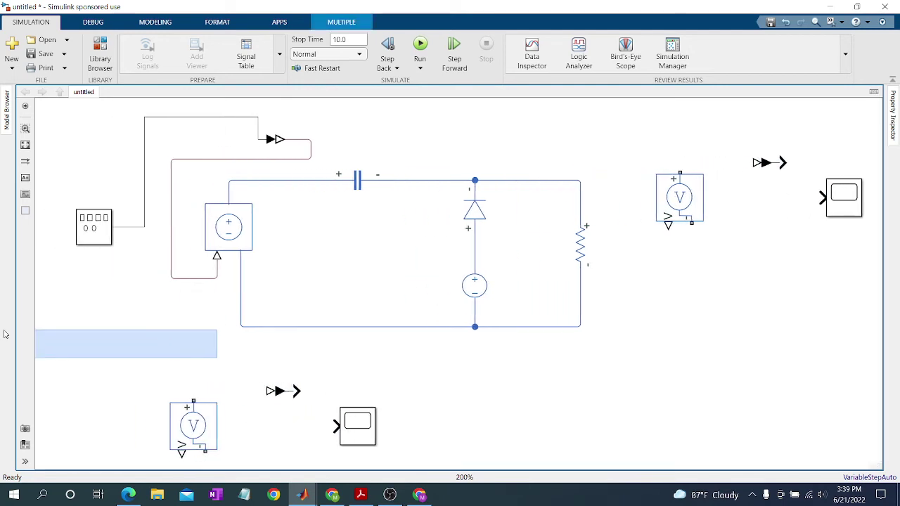
# - Wire the first Voltage Sensor across the resistor and into its converter
pyautogui.moveTo(684, 171); pyautogui.dragTo(582, 189)
pyautogui.moveTo(694, 223); pyautogui.dragTo(583, 293)
pyautogui.moveTo(675, 225); pyautogui.dragTo(832, 195)
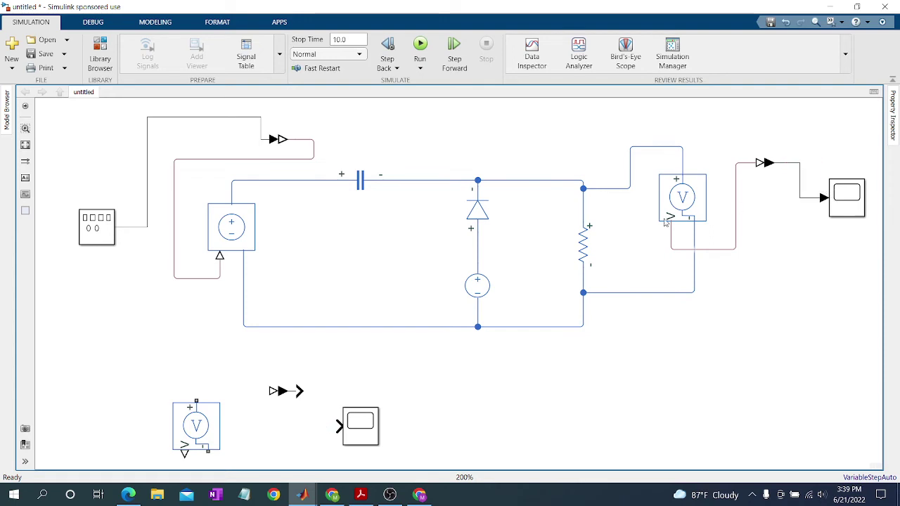
# - Move the second Voltage Sensor and Scope1 near the input and wire the sensor's lower terminal to the bottom rail
pyautogui.moveTo(209, 434); pyautogui.dragTo(186, 388)
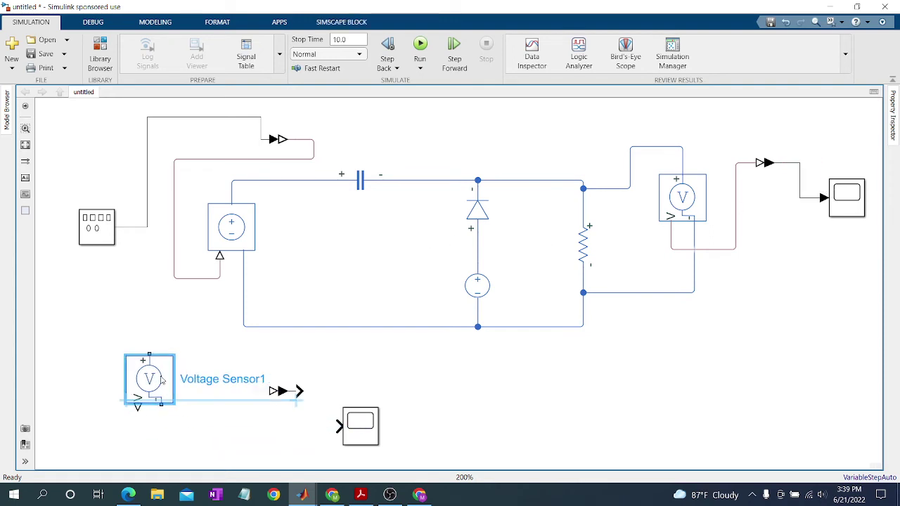
pyautogui.click(344, 422)
pyautogui.moveTo(344, 422); pyautogui.dragTo(345, 387)
pyautogui.click(173, 373)
pyautogui.moveTo(173, 372)
pyautogui.mouseDown()
pyautogui.moveTo(184, 372)
pyautogui.moveTo(314, 253)
pyautogui.moveTo(303, 196)
pyautogui.mouseUp()
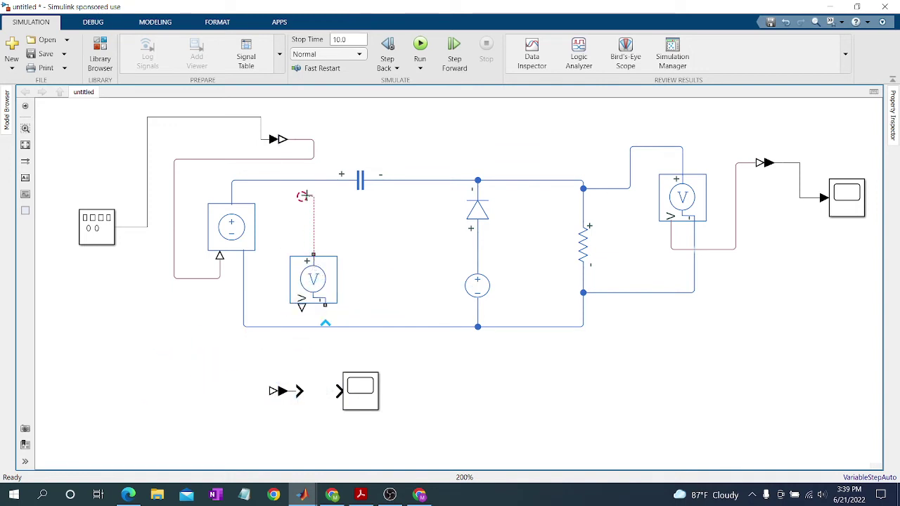
pyautogui.click(303, 267)
pyautogui.moveTo(325, 304)
pyautogui.mouseDown()
pyautogui.moveTo(323, 323)
pyautogui.moveTo(267, 364)
pyautogui.moveTo(279, 391)
pyautogui.moveTo(695, 370)
pyautogui.moveTo(845, 348)
pyautogui.mouseUp()
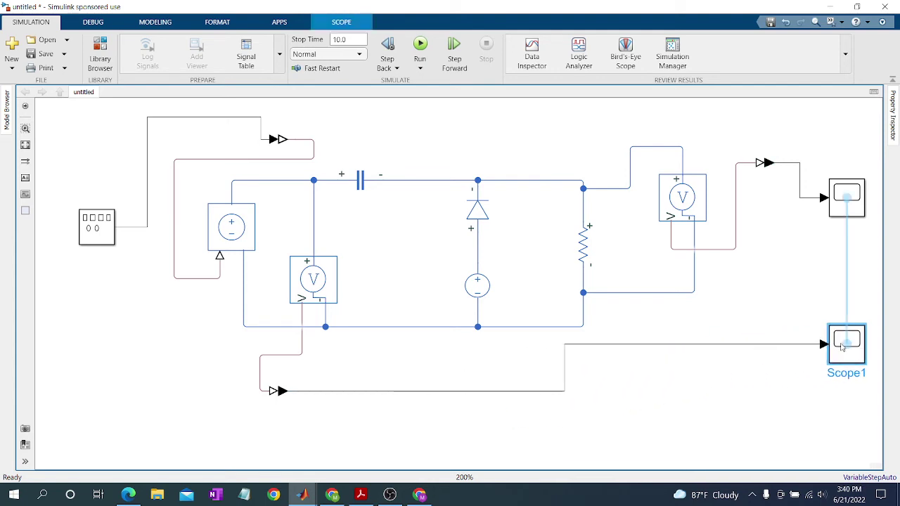
pyautogui.click(736, 348)
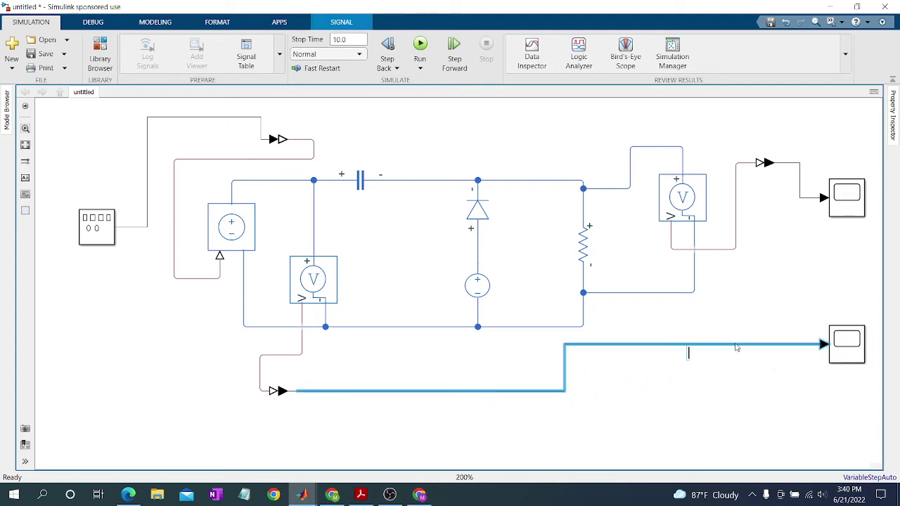
pyautogui.write('INP')
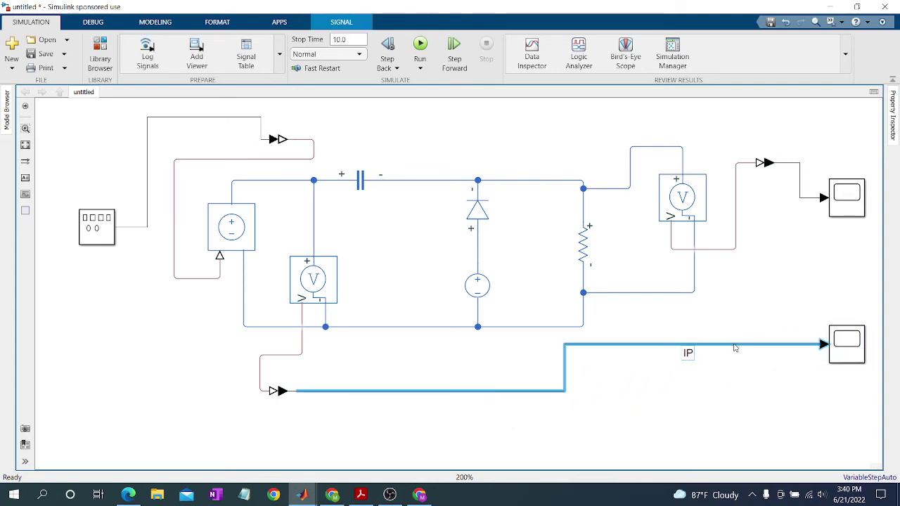
pyautogui.write('UT')
pyautogui.click(846, 269)
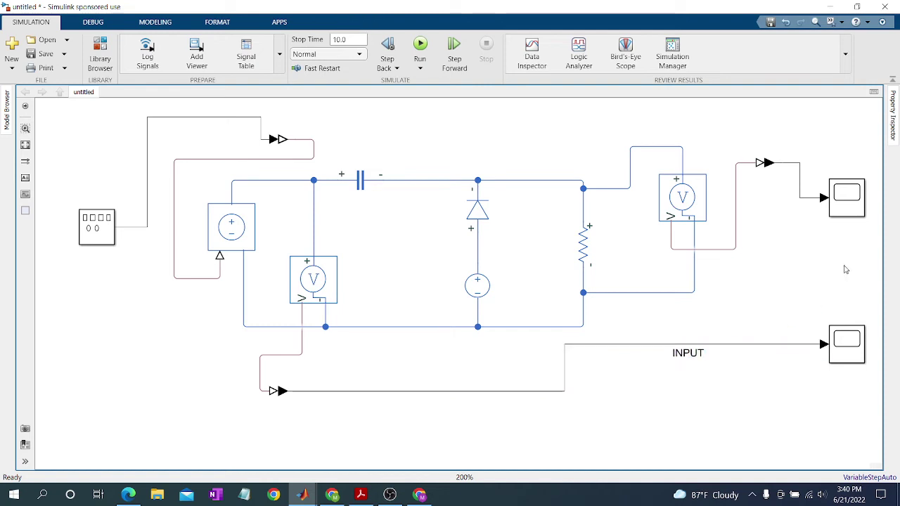
pyautogui.doubleClick(106, 231)
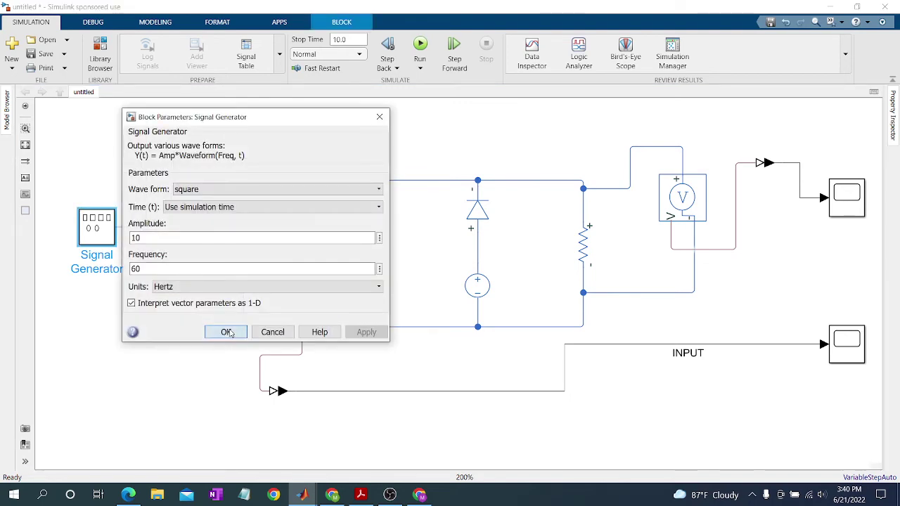
pyautogui.click(225, 331)
pyautogui.doubleClick(313, 279)
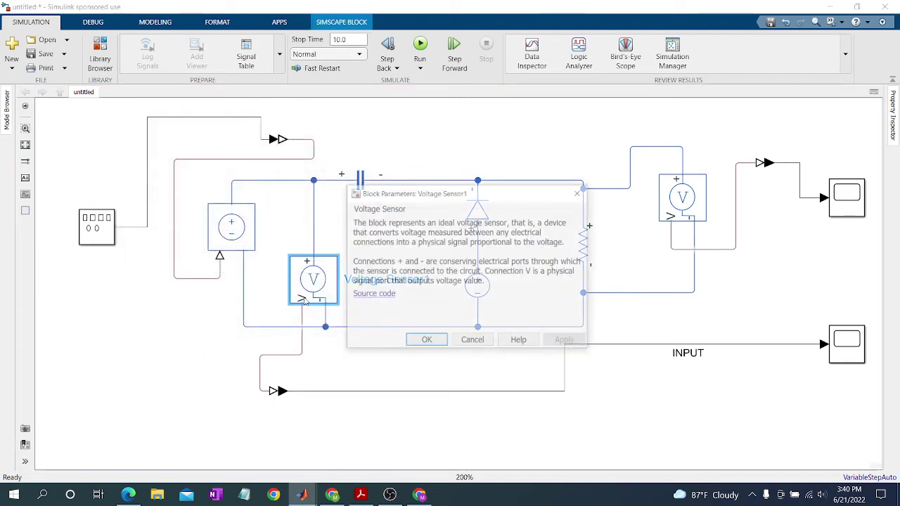
pyautogui.click(426, 340)
pyautogui.doubleClick(360, 181)
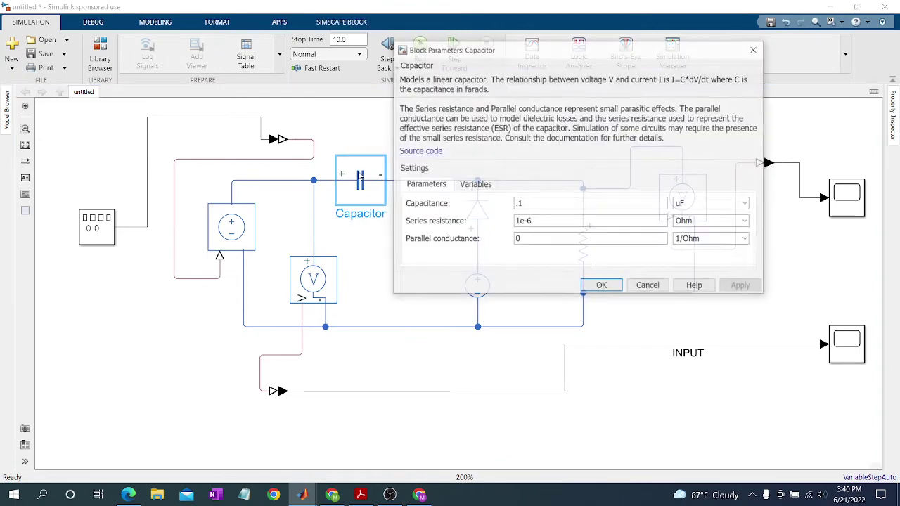
pyautogui.click(608, 288)
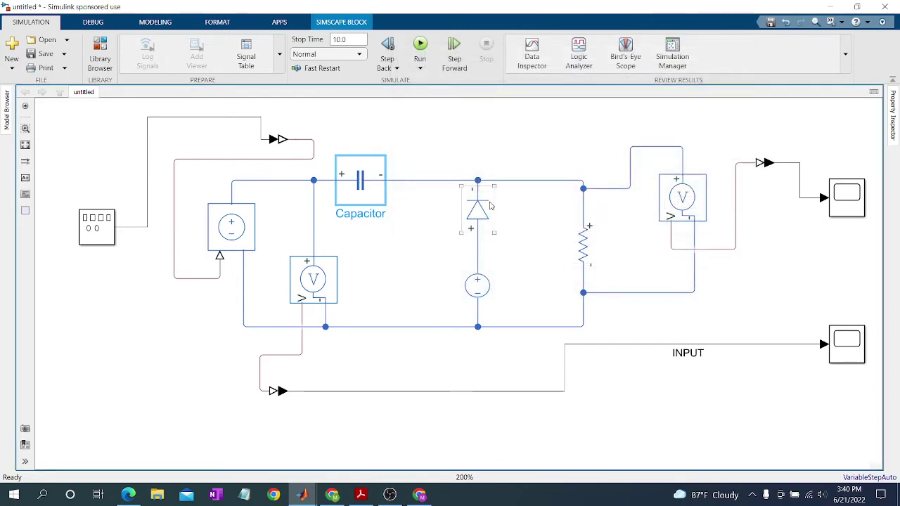
pyautogui.doubleClick(477, 284)
pyautogui.click(711, 349)
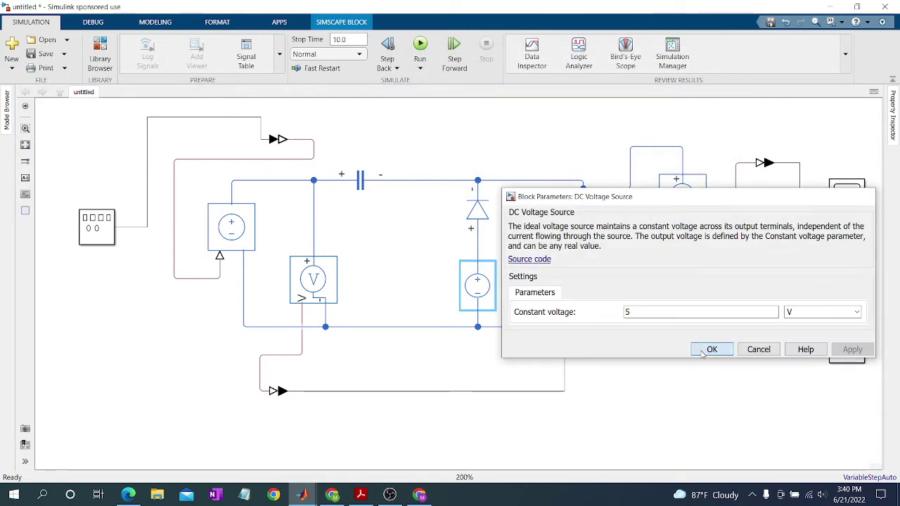
pyautogui.doubleClick(590, 243)
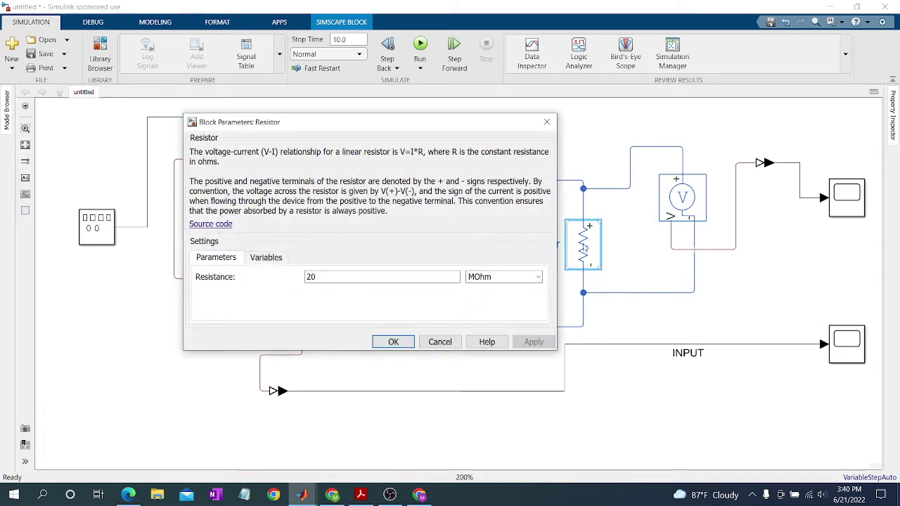
pyautogui.click(393, 343)
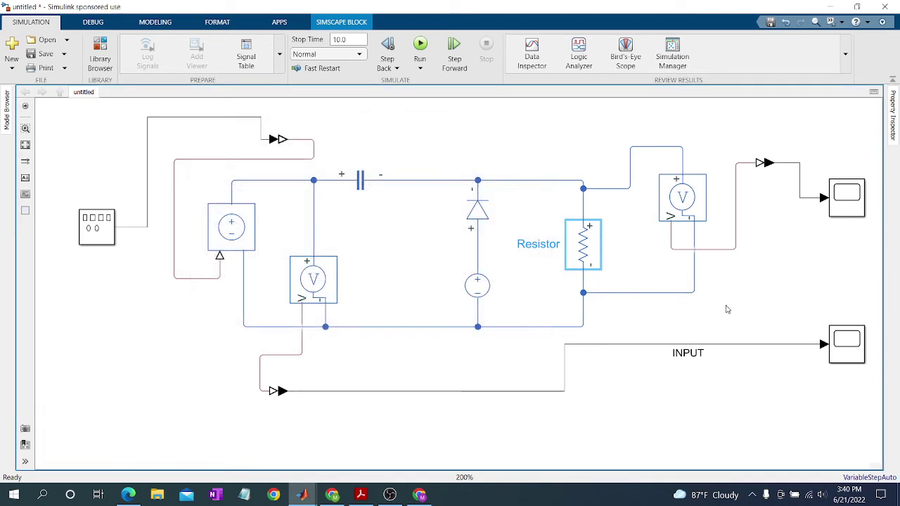
# - Change the stop time from 10.0 to .125, run the model, and close the block error report
pyautogui.moveTo(336, 38); pyautogui.dragTo(348, 39)
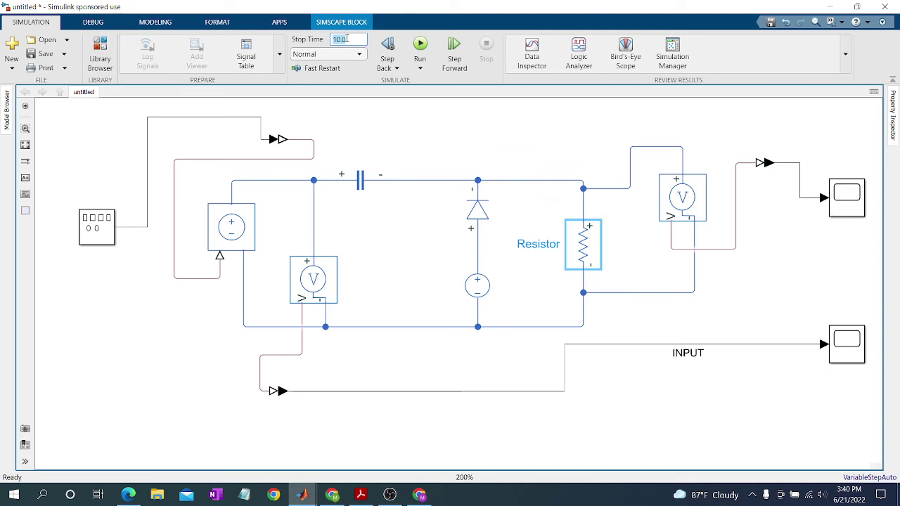
pyautogui.press('BackSpace')
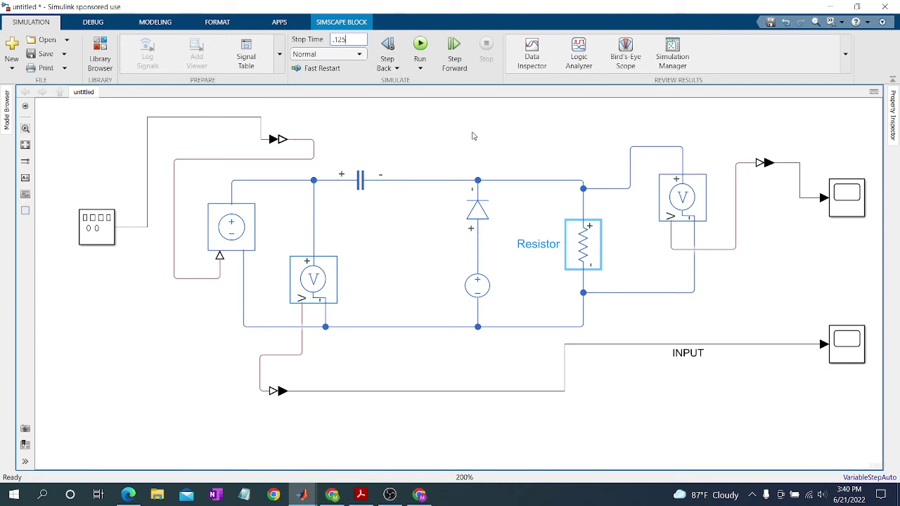
pyautogui.click(420, 48)
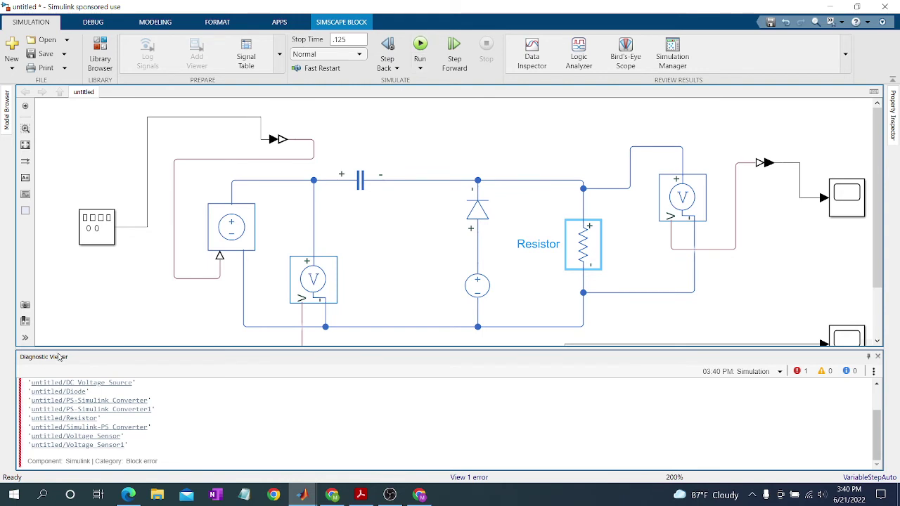
pyautogui.click(877, 357)
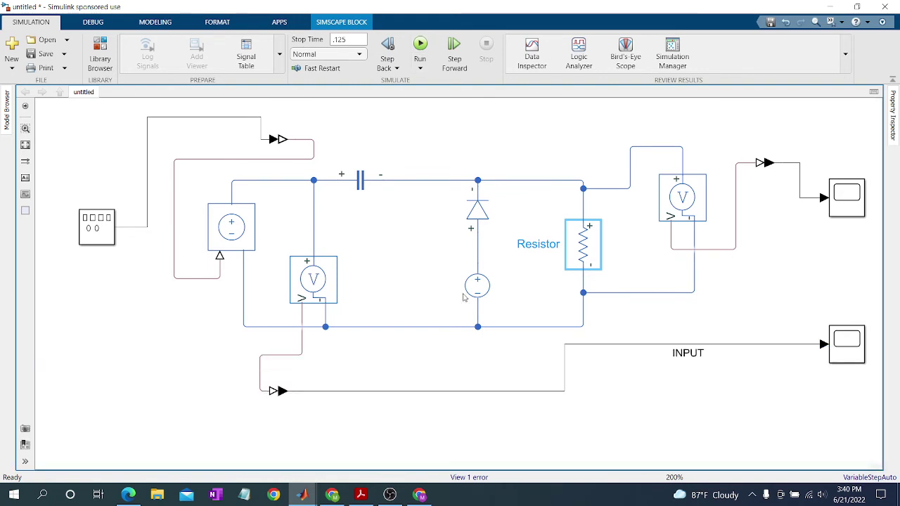
# - Add an Electrical Reference ground below the circuit's bottom wire
pyautogui.doubleClick(125, 281)
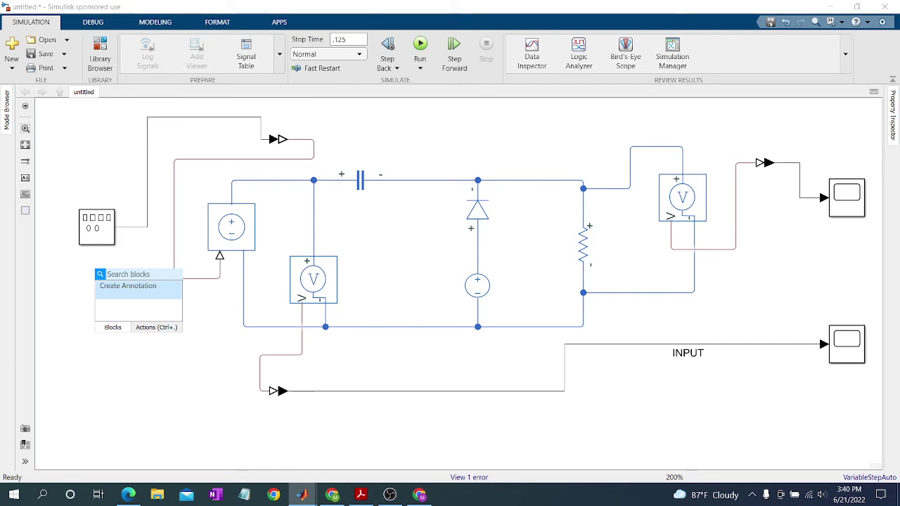
pyautogui.click(99, 58)
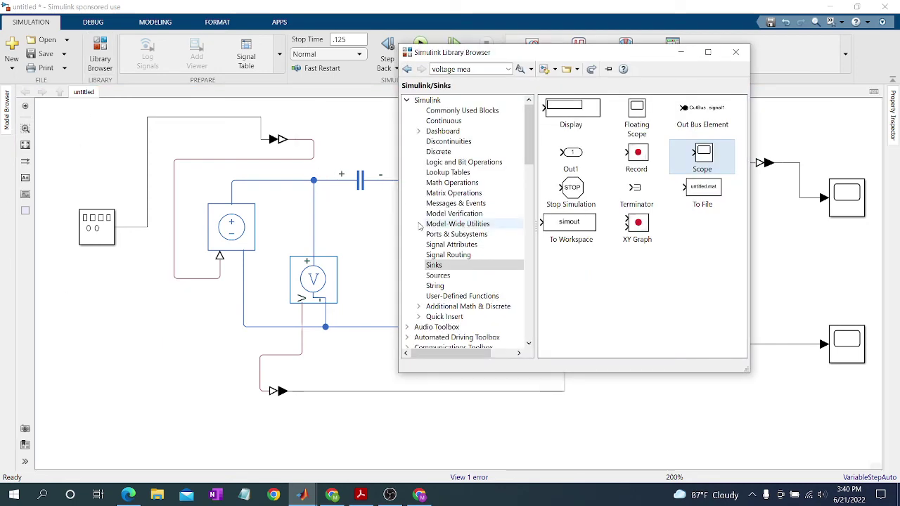
pyautogui.scroll(-15, 501, 234)
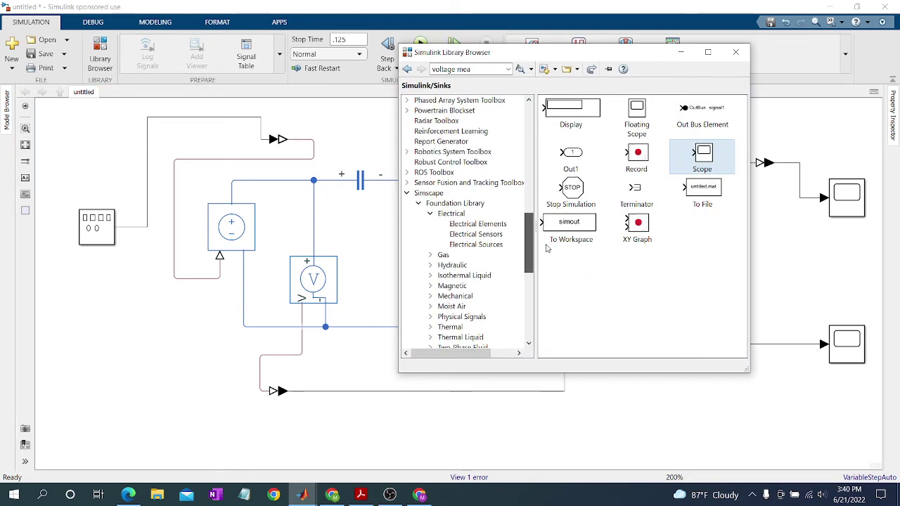
pyautogui.click(478, 213)
pyautogui.moveTo(690, 113); pyautogui.dragTo(349, 326)
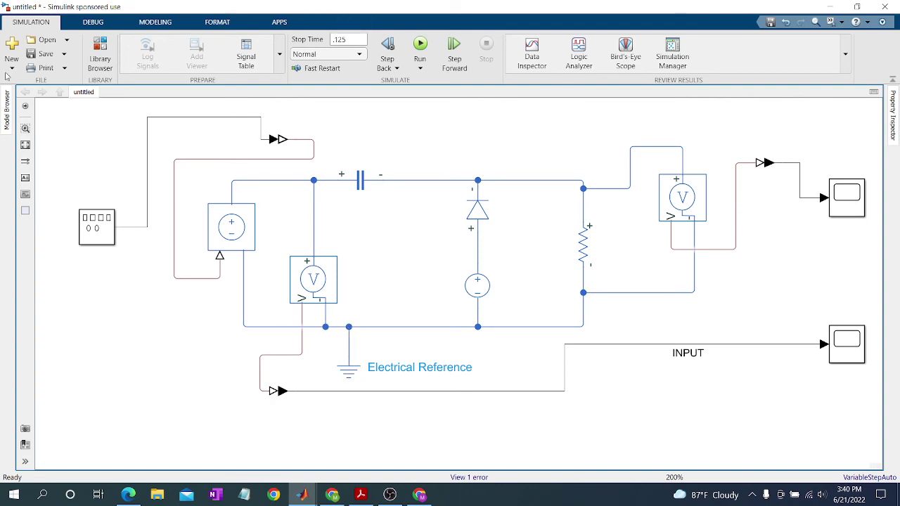
# - Add a Solver Configuration block from Simscape Utilities at the lower left
pyautogui.click(99, 58)
pyautogui.scroll(-6, 466, 280)
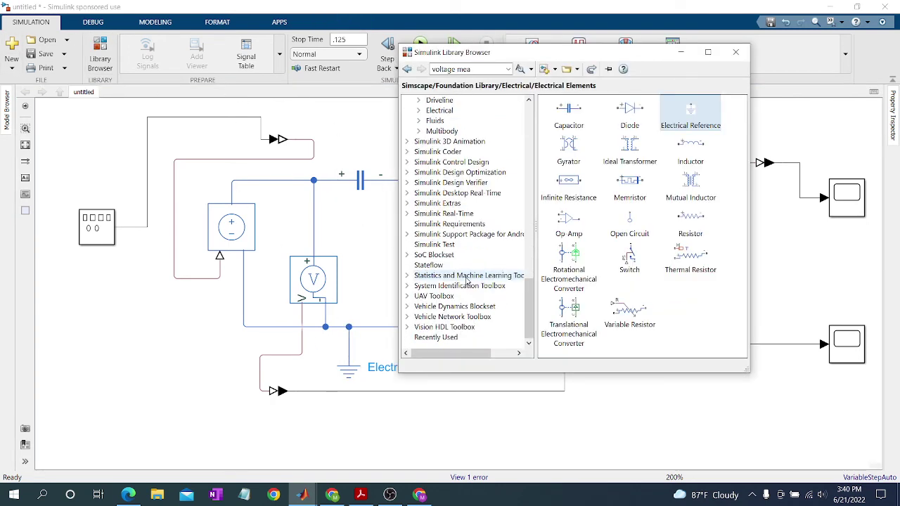
pyautogui.scroll(3, 441, 240)
pyautogui.click(438, 183)
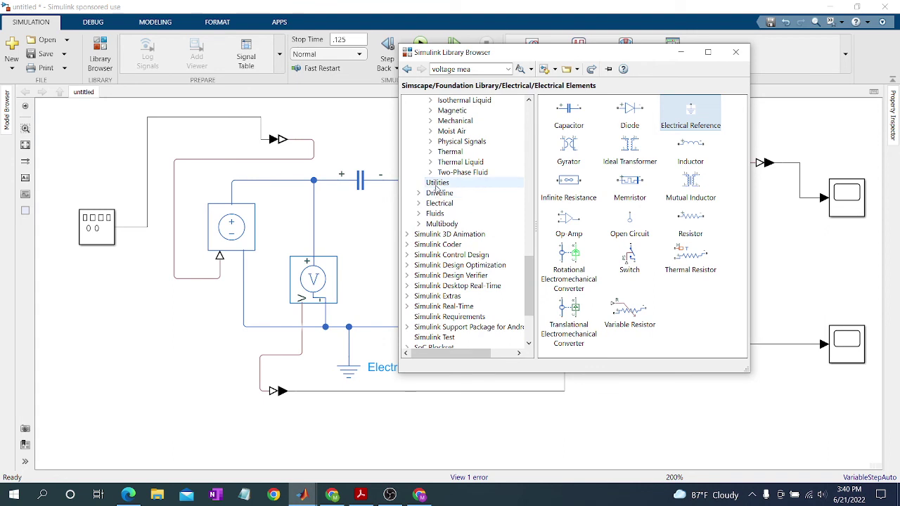
pyautogui.moveTo(629, 202); pyautogui.dragTo(349, 333)
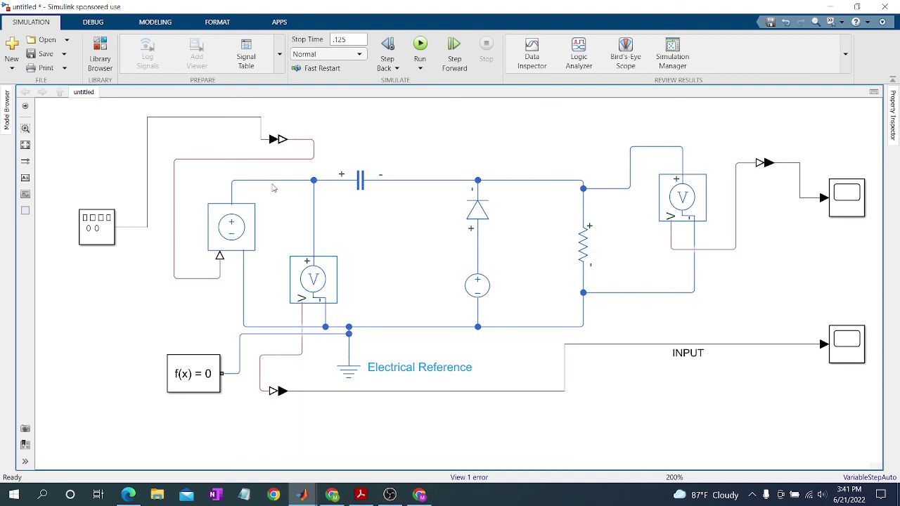
# - Rerun the model and inspect the output Scope's square wave clamped to roughly 4.5–24.5 V
pyautogui.click(419, 45)
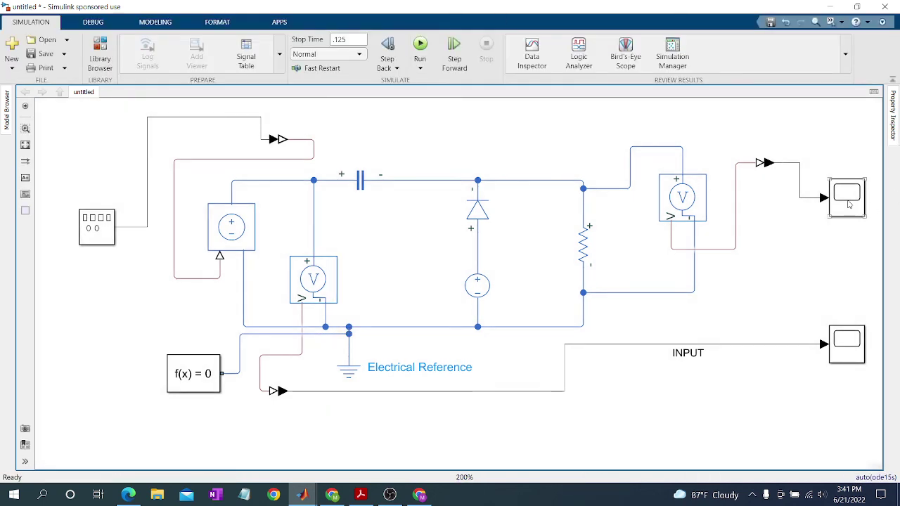
pyautogui.doubleClick(849, 204)
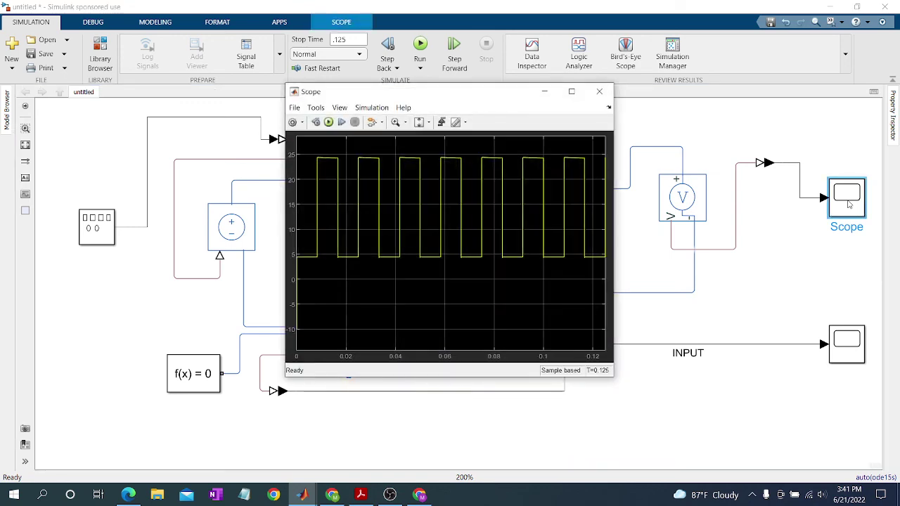
pyautogui.click(571, 92)
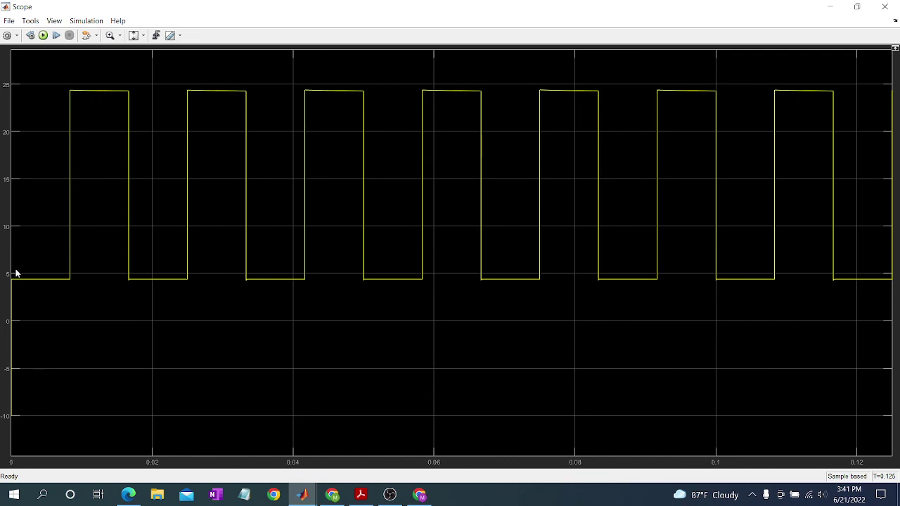
pyautogui.click(828, 6)
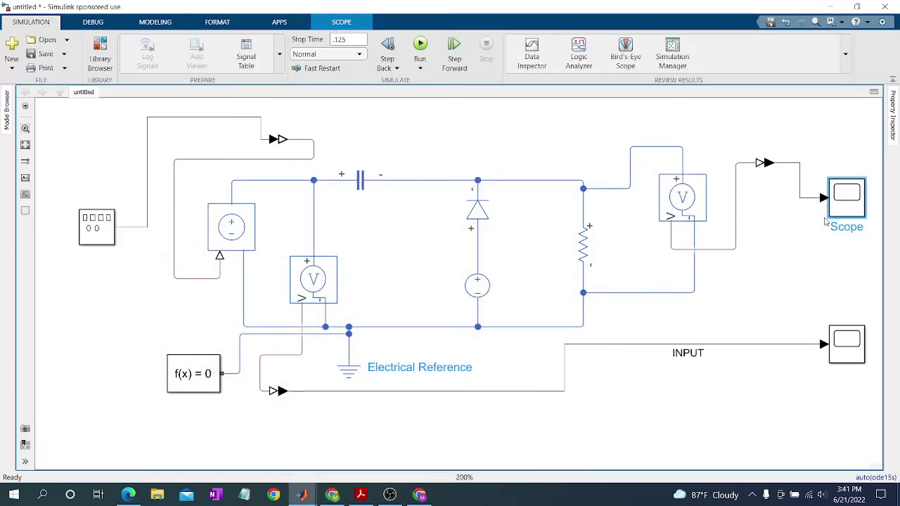
# - Inspect Scope1's ±10 V input square wave full screen, then hide it
pyautogui.doubleClick(864, 343)
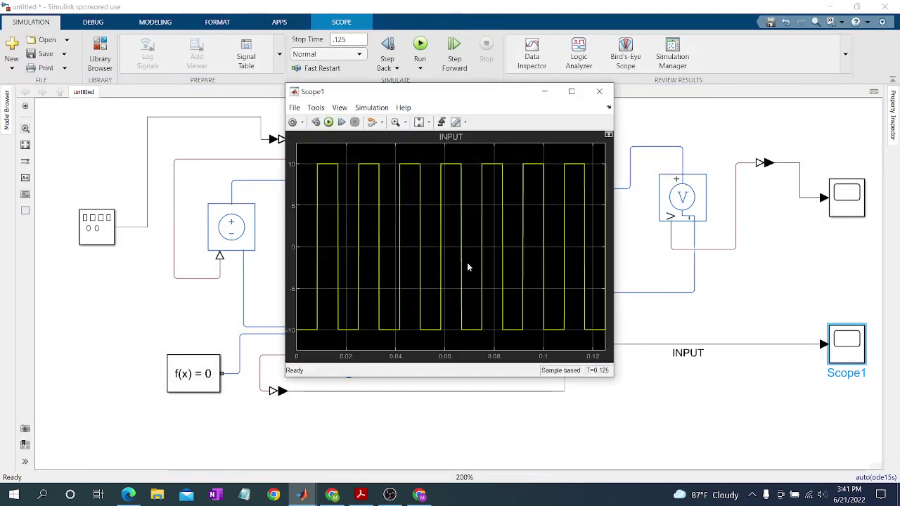
pyautogui.click(572, 92)
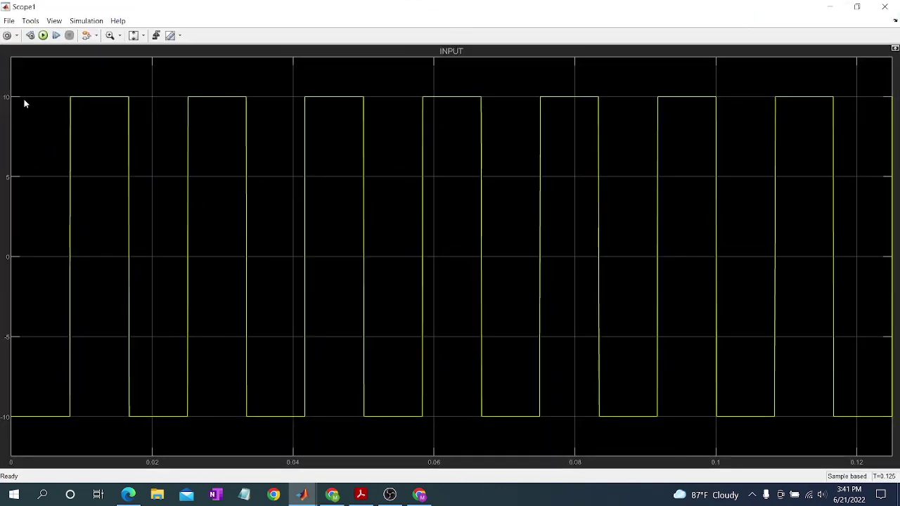
pyautogui.click(829, 7)
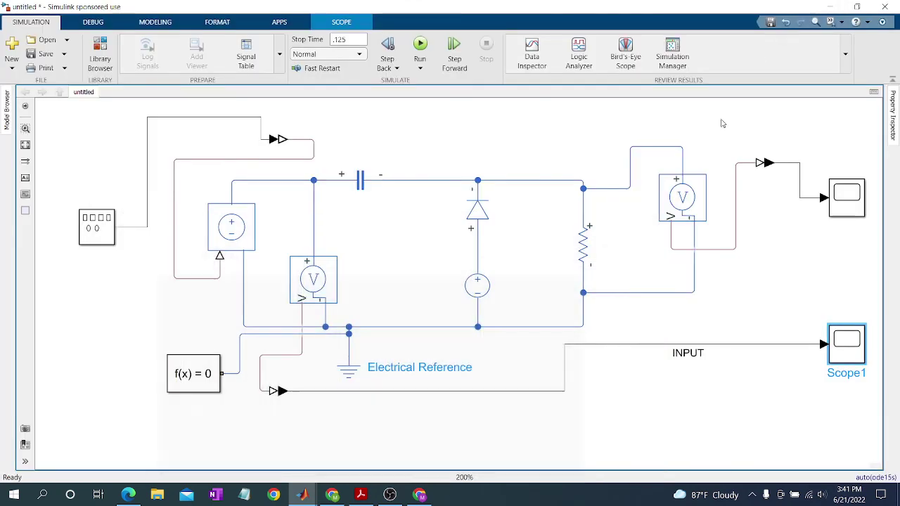